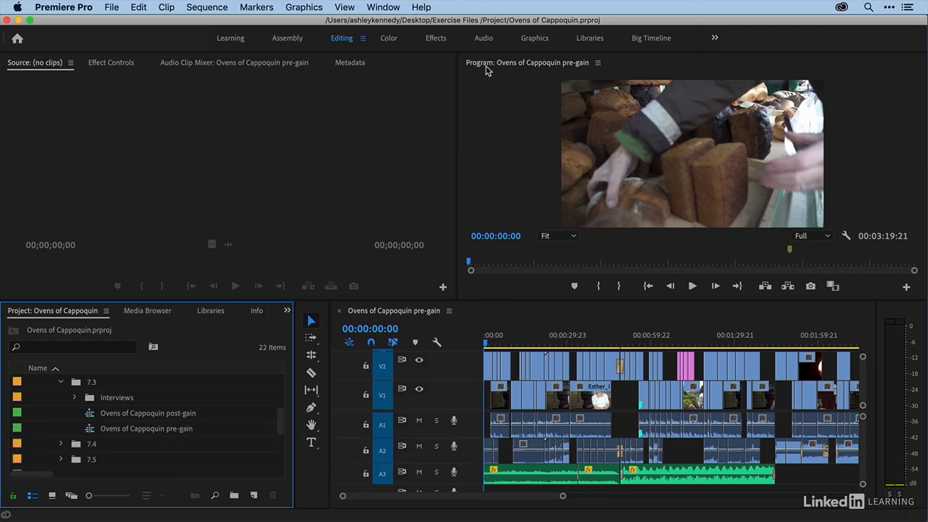
# Make the Audio 1 and Audio 2 tracks taller so their waveforms are readable
pyautogui.click(483, 41)
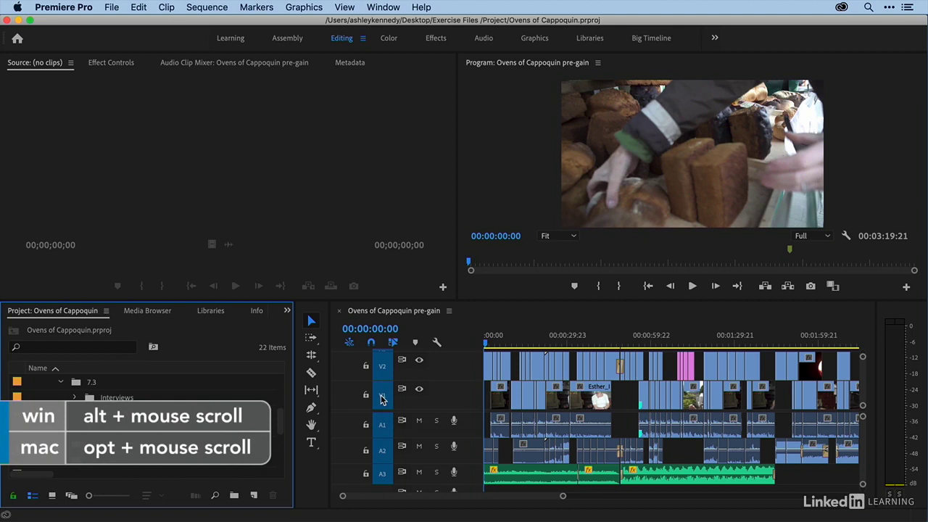
pyautogui.scroll(1, 382, 399)
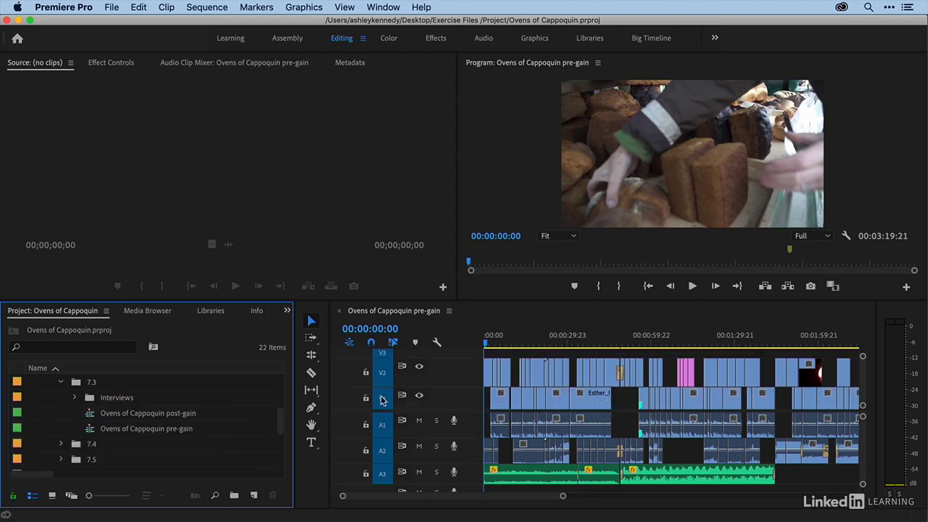
pyautogui.scroll(2, 382, 399)
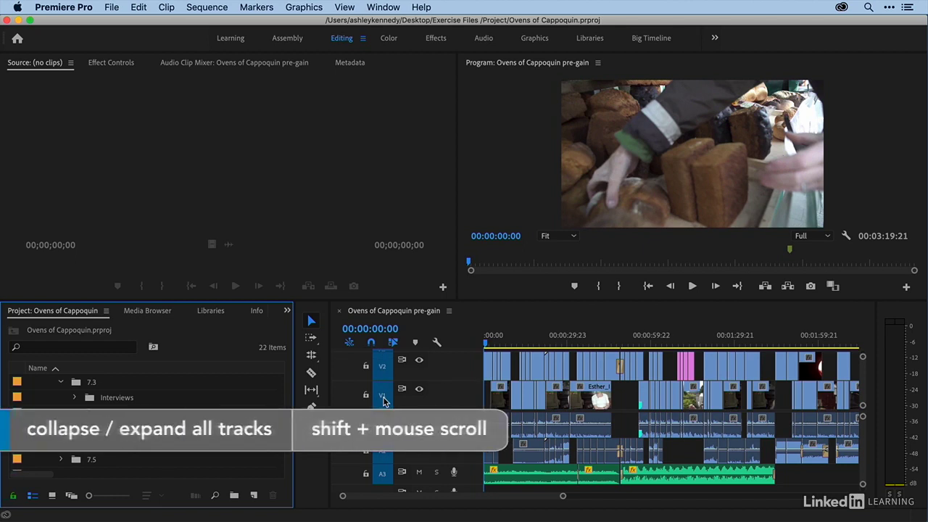
pyautogui.scroll(-2, 385, 402)
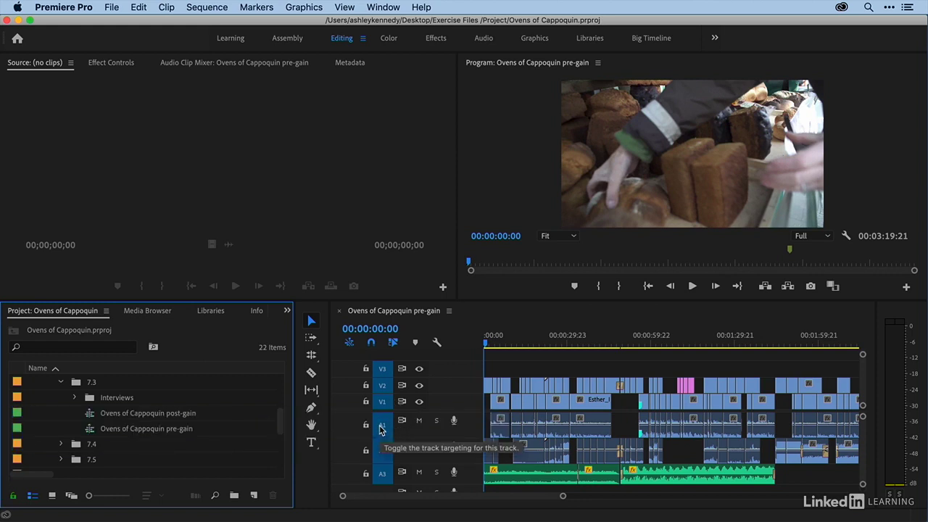
pyautogui.scroll(2, 382, 429)
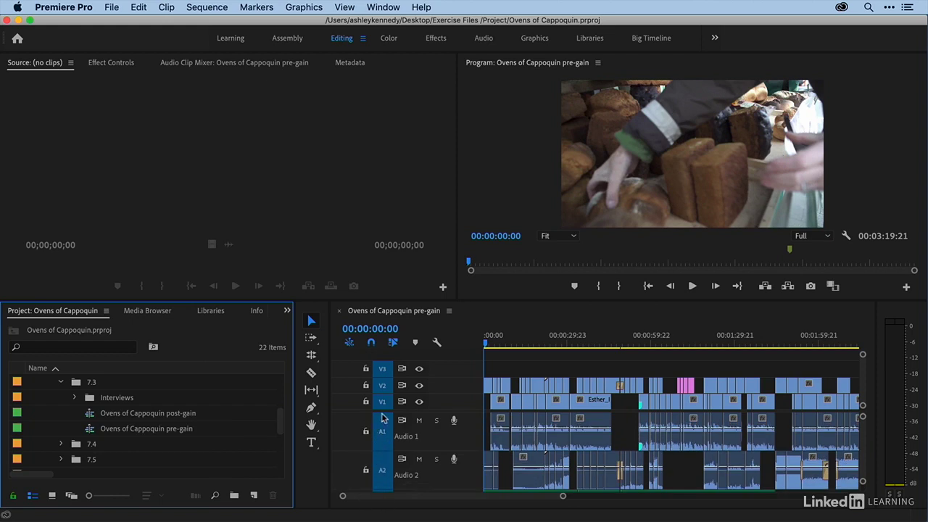
pyautogui.scroll(-1, 366, 355)
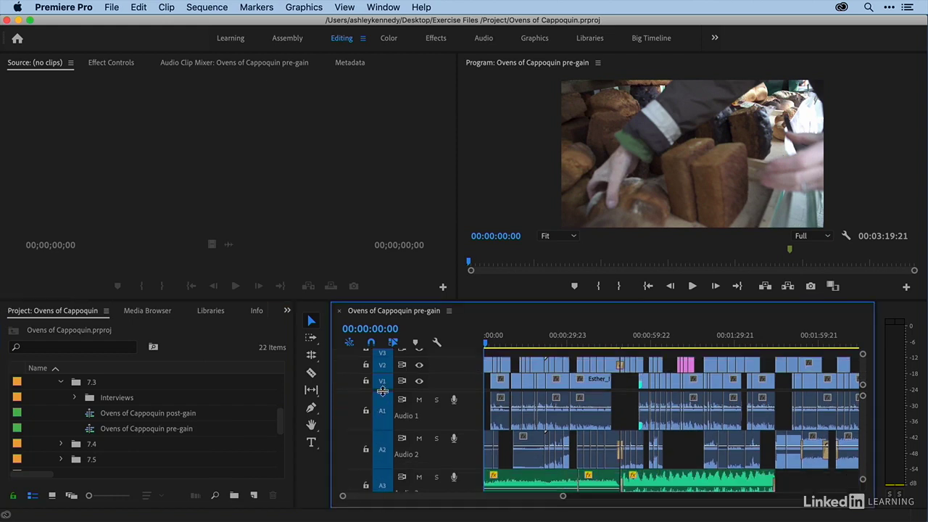
# Enlarge the Timeline panel, widen the audio meters and narrow the Project panel
pyautogui.moveTo(370, 299); pyautogui.dragTo(369, 265)
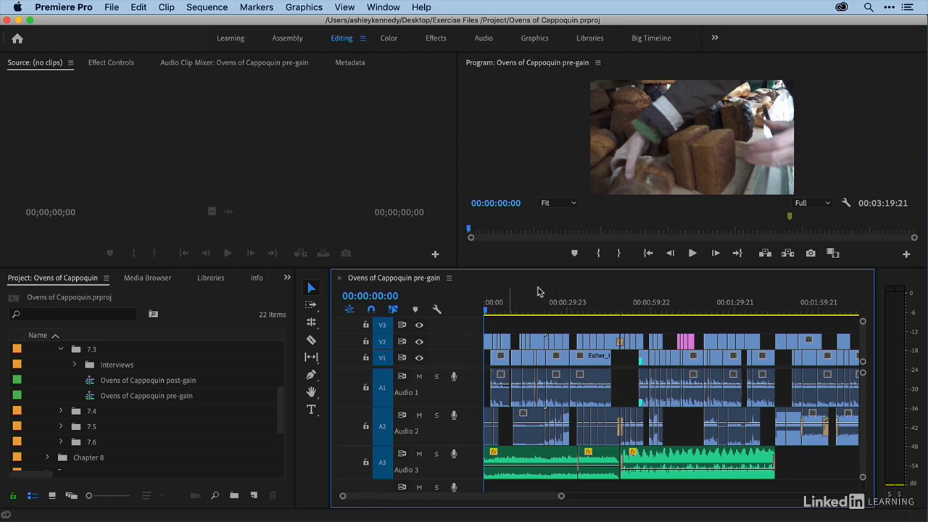
pyautogui.moveTo(874, 319); pyautogui.dragTo(840, 318)
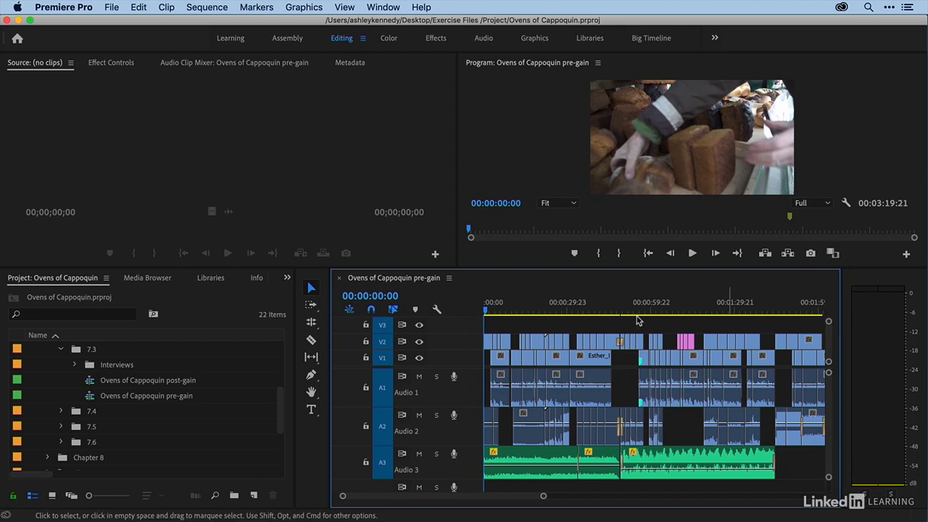
pyautogui.moveTo(329, 331); pyautogui.dragTo(238, 328)
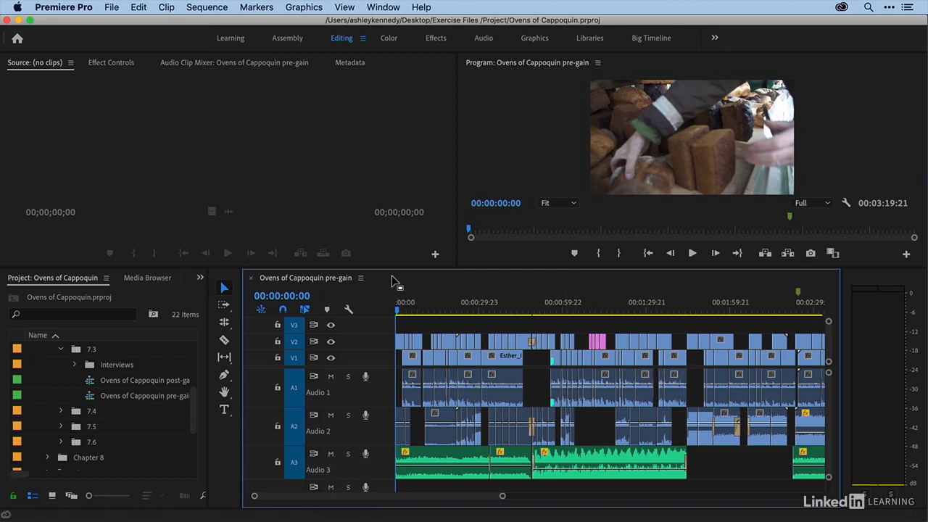
# Fit the full sequence in view, play through the interviews to near the end, then return to the start
pyautogui.press('\\')
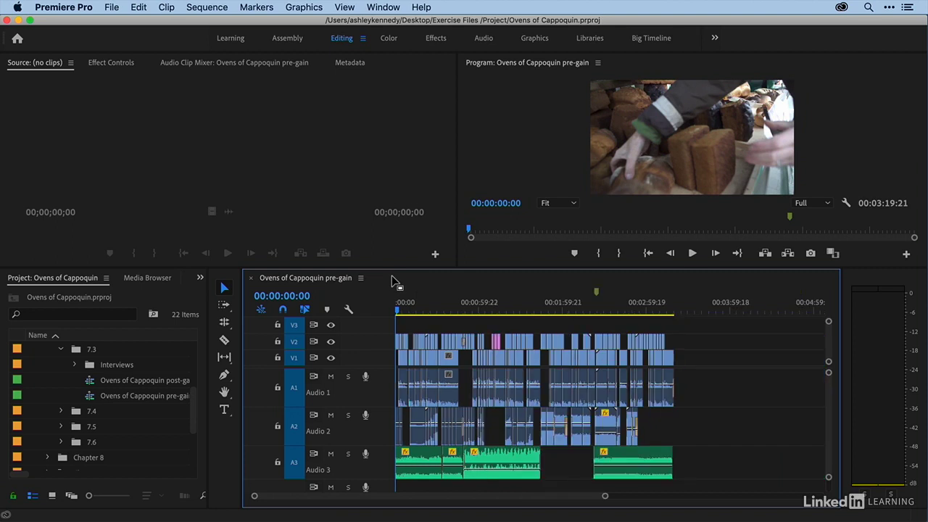
pyautogui.press('space')
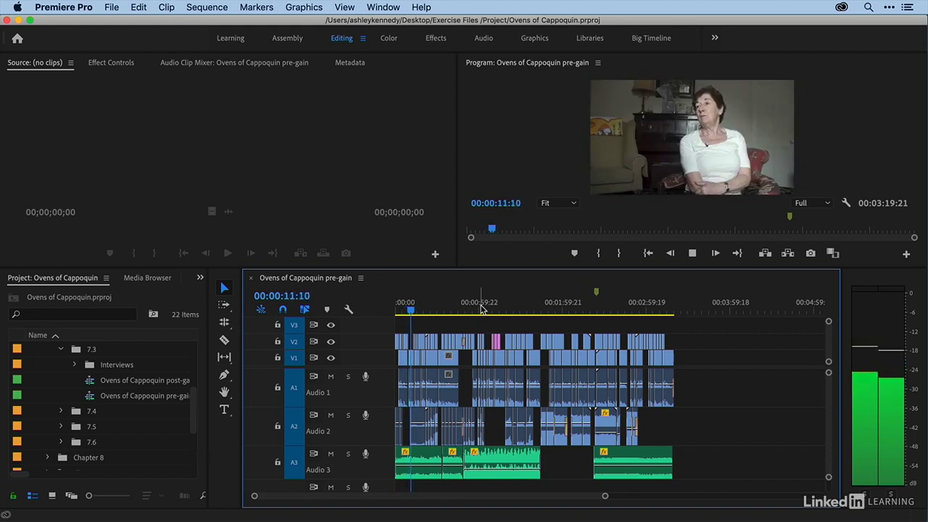
pyautogui.click(482, 310)
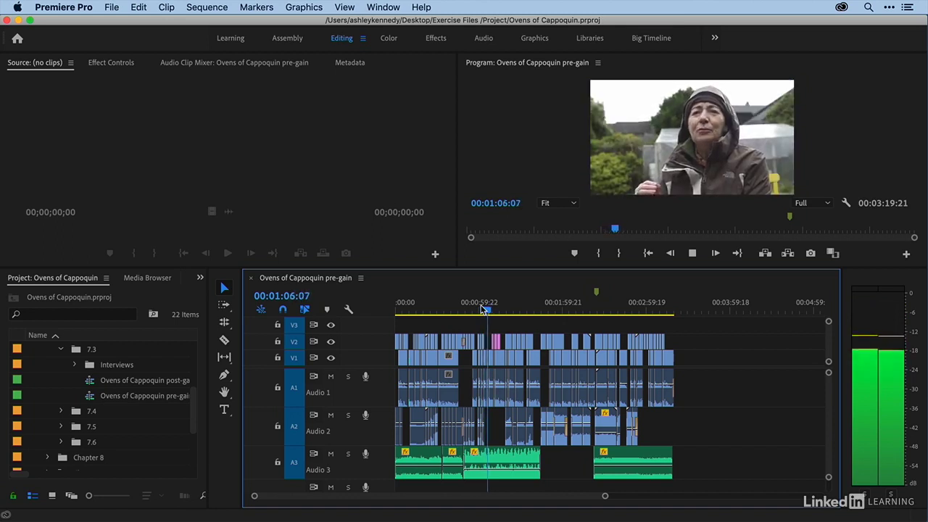
pyautogui.moveTo(481, 308); pyautogui.dragTo(559, 311)
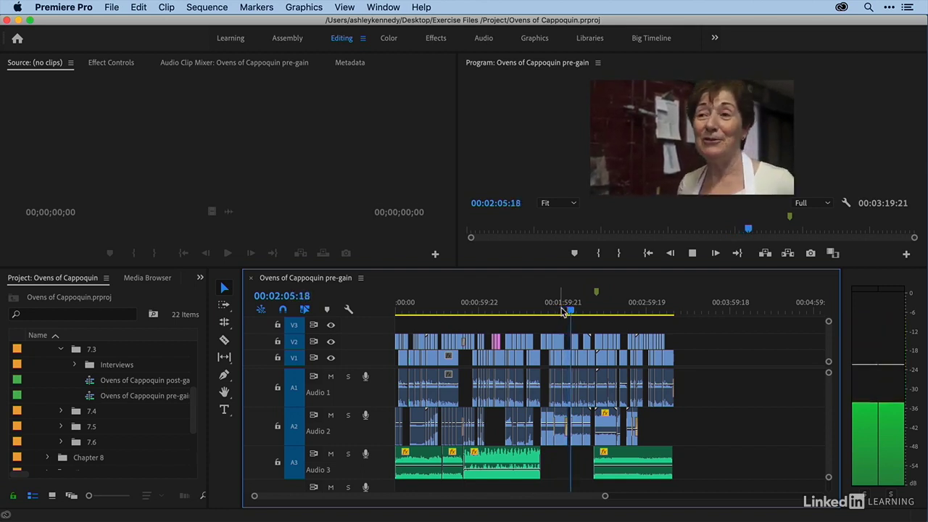
pyautogui.click(635, 312)
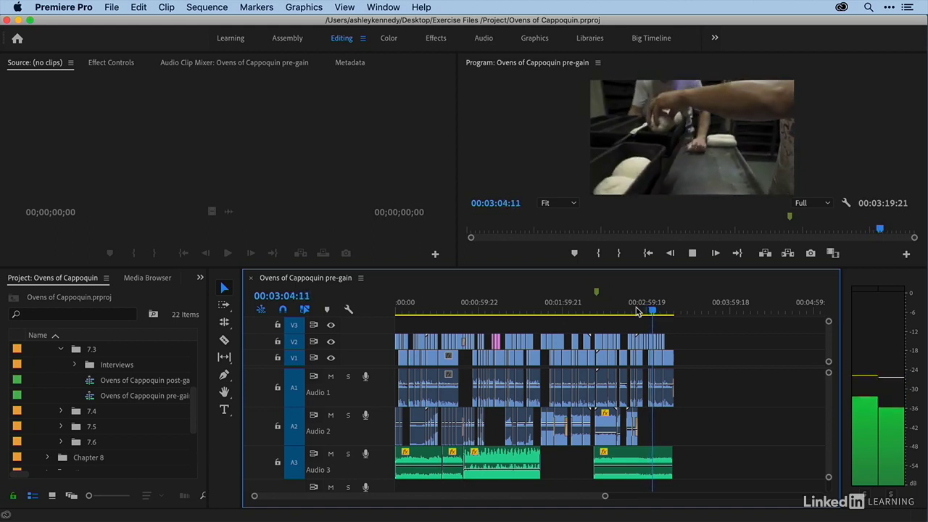
pyautogui.press('space')
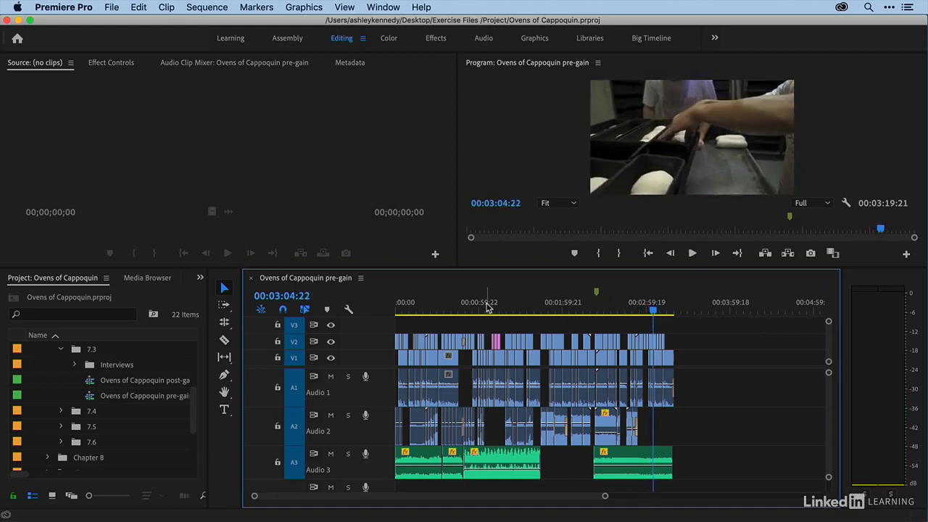
pyautogui.moveTo(406, 306); pyautogui.dragTo(383, 304)
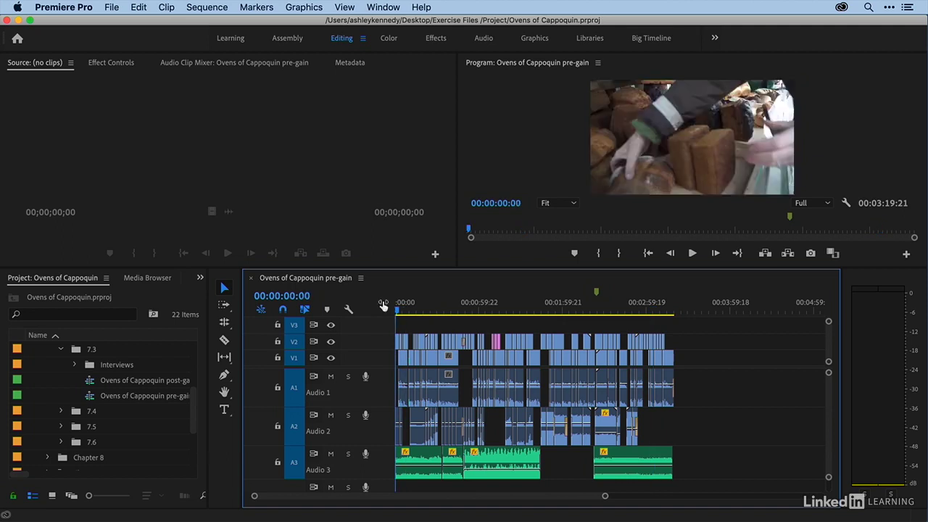
# Zoom the timeline in and solo the Audio 1 track
pyautogui.press('=')
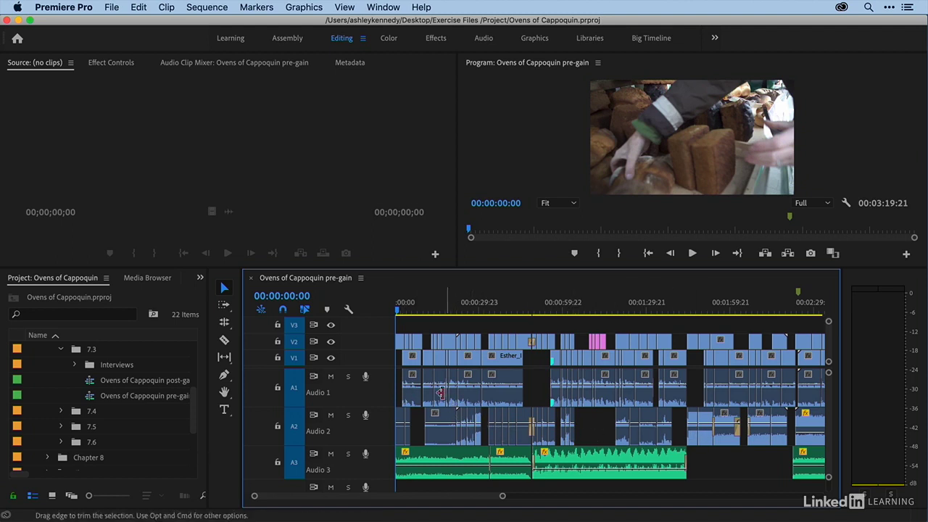
pyautogui.click(348, 377)
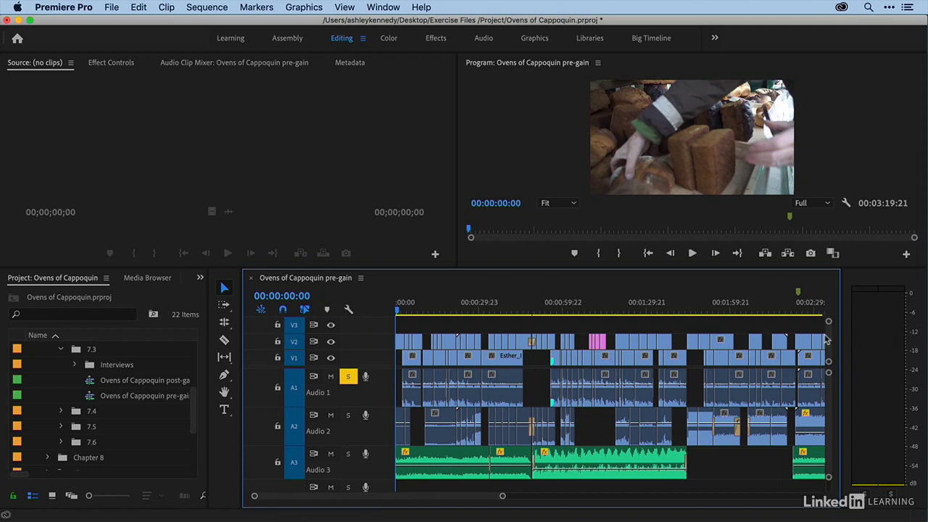
# Play the opening seconds from about 3 s, then park the playhead at 00:00:04:15
pyautogui.click(404, 312)
pyautogui.press('space')
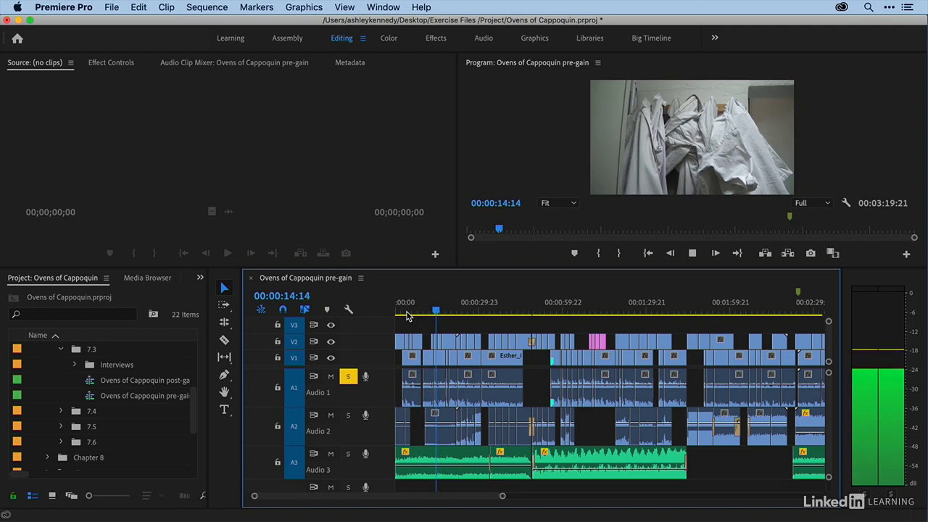
pyautogui.press('space')
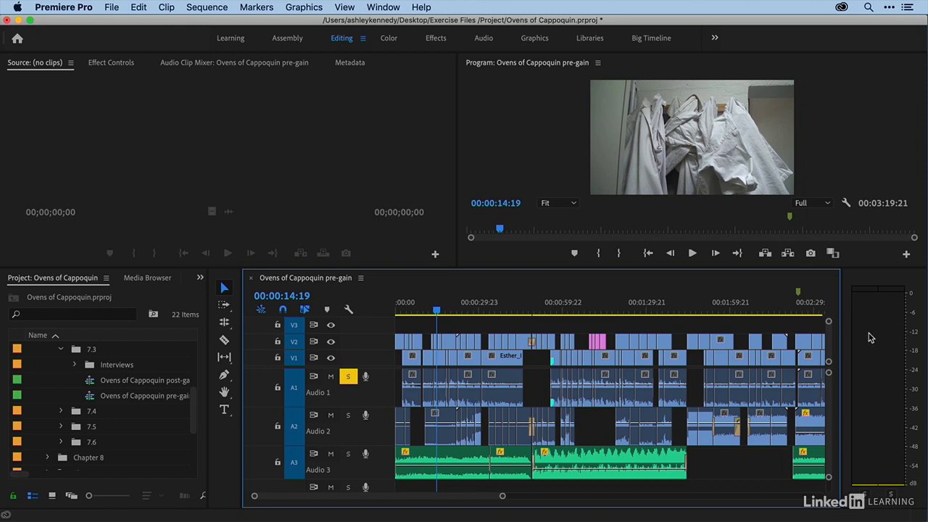
pyautogui.click(409, 311)
# Select the first Esther clip on Audio 1 and open Audio Gain to read its -13.3 dB peak
pyautogui.press('=')
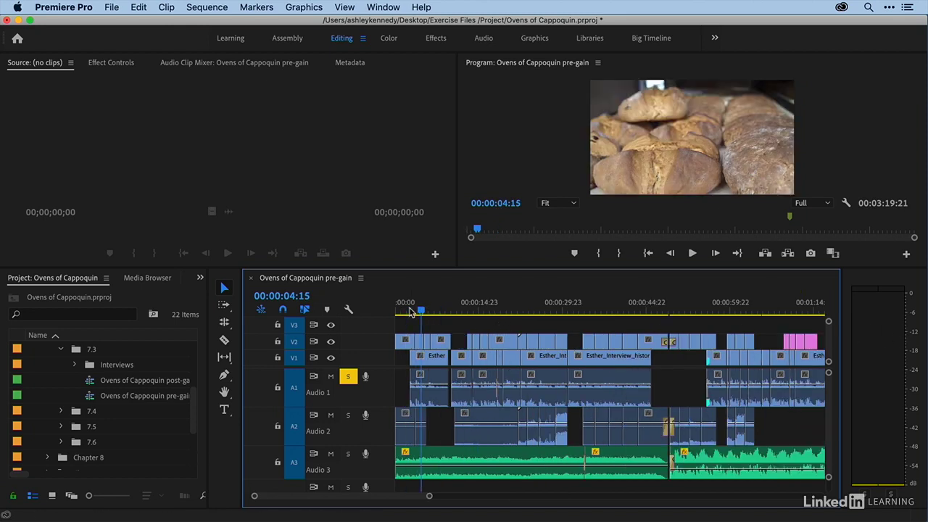
pyautogui.click(428, 380)
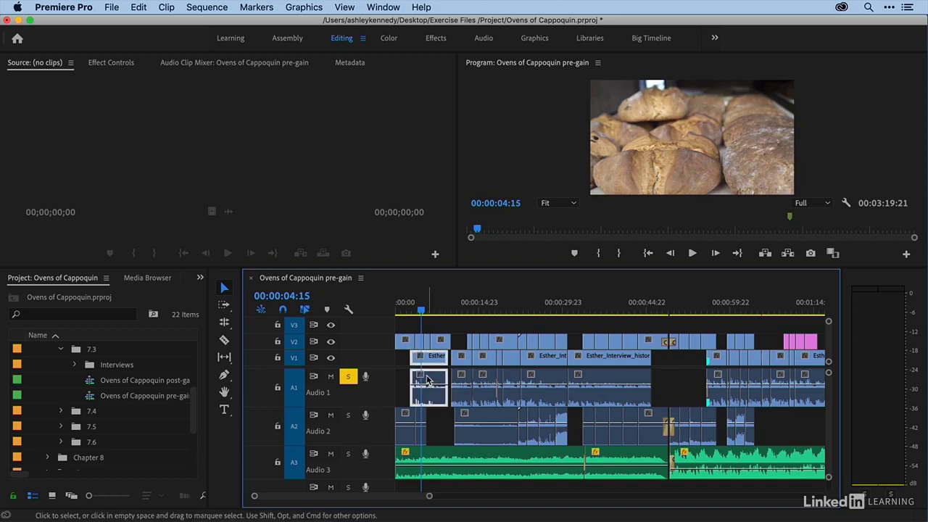
pyautogui.rightClick(428, 379)
pyautogui.scroll(-5, 442, 406)
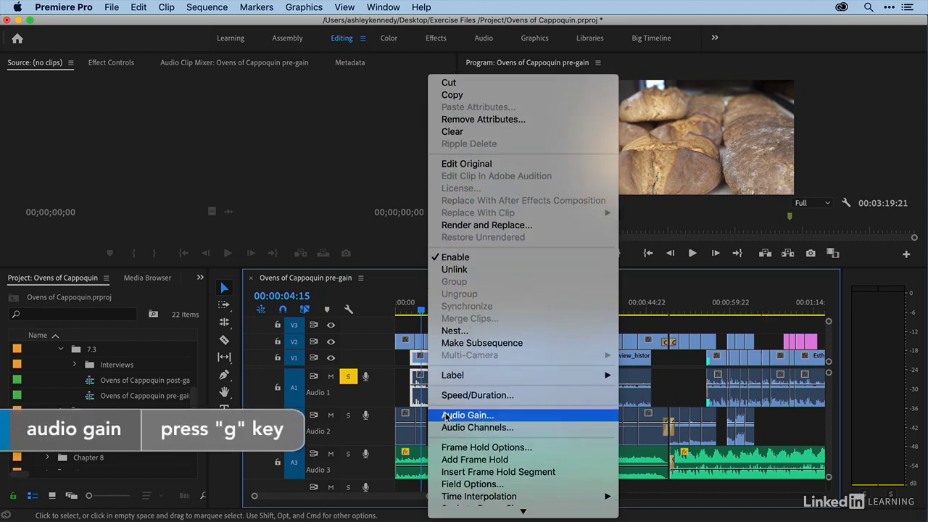
pyautogui.click(422, 382)
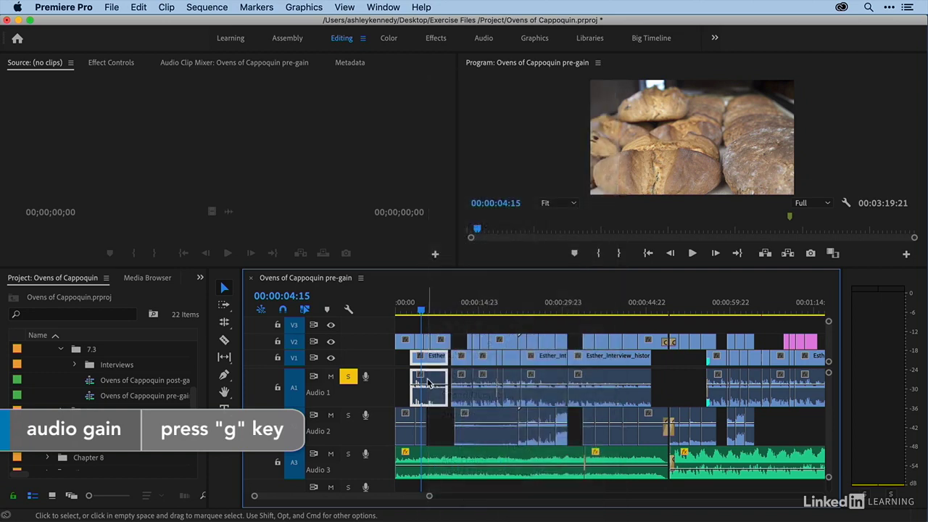
pyautogui.press('g')
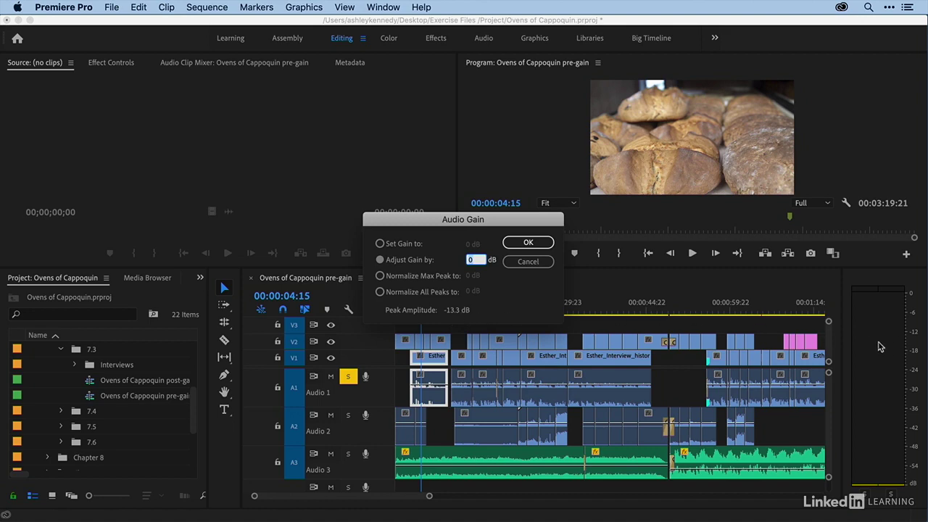
pyautogui.click(528, 262)
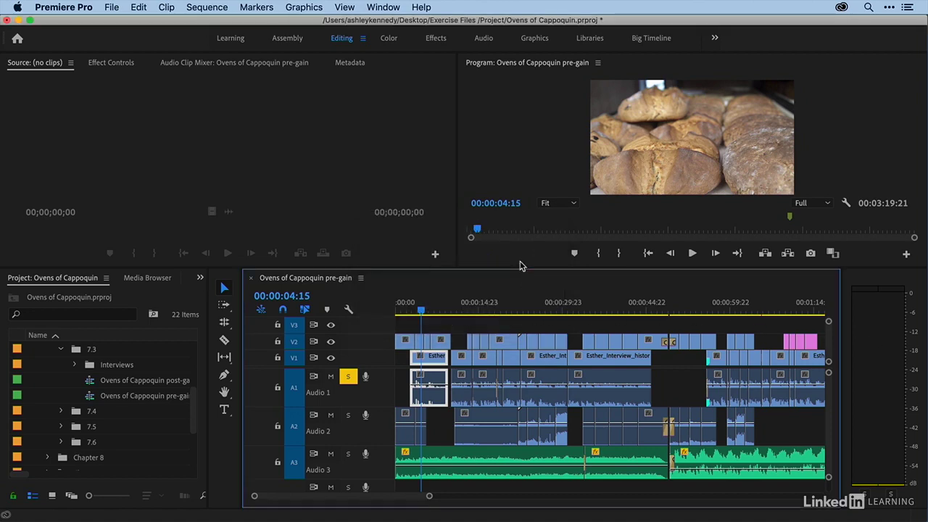
pyautogui.click(478, 309)
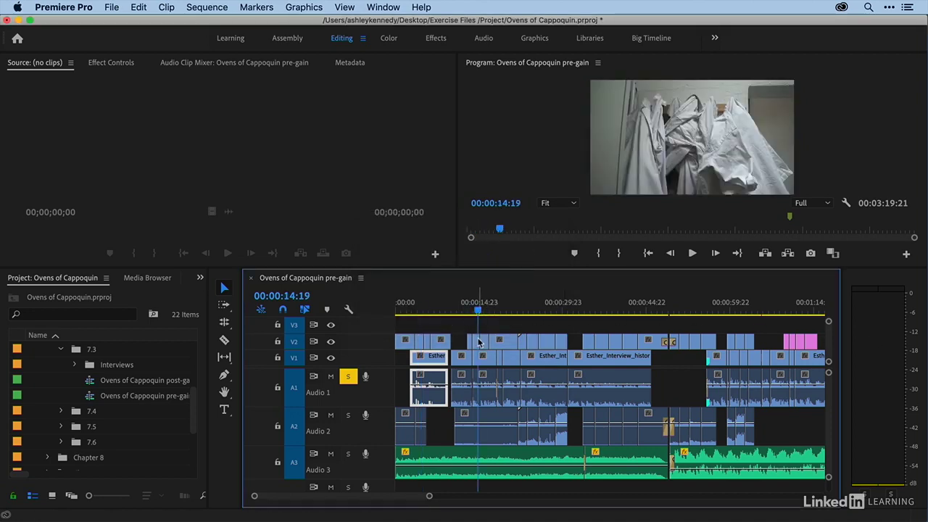
pyautogui.click(484, 382)
pyautogui.press('g')
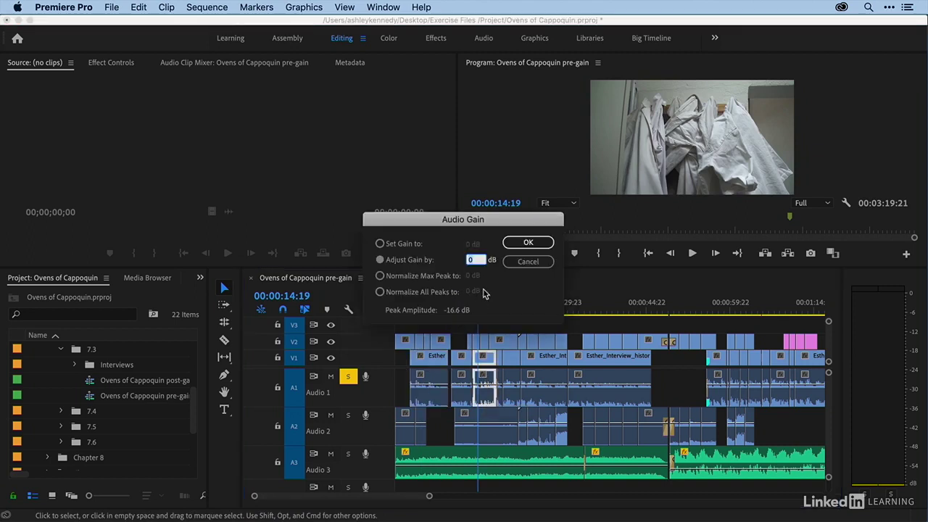
pyautogui.click(518, 261)
pyautogui.click(594, 311)
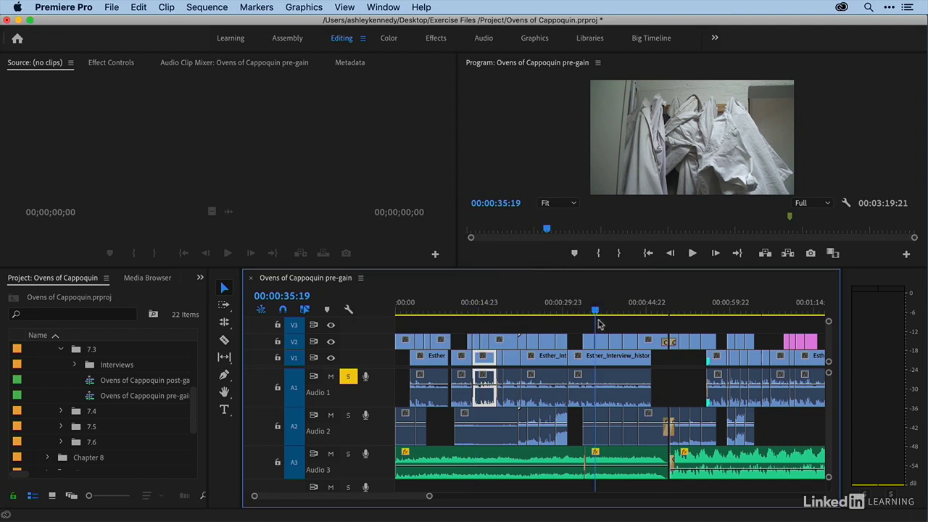
pyautogui.click(602, 380)
pyautogui.press('g')
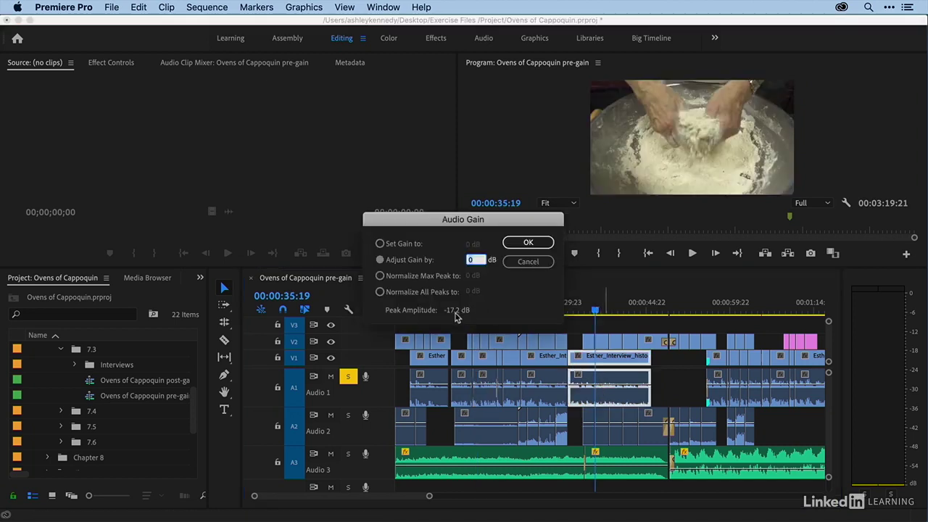
pyautogui.click(525, 263)
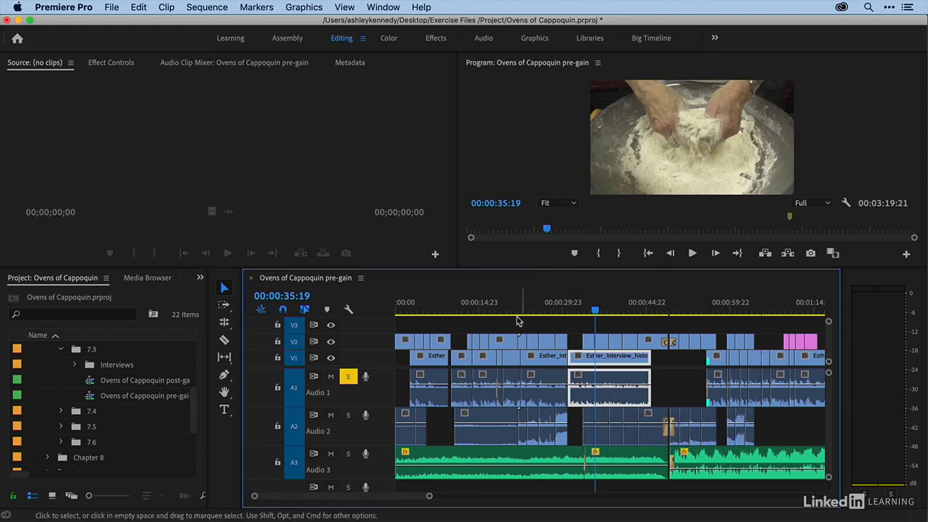
# Play the interview from about 00:00:57 to hear the section around the gap
pyautogui.click(458, 312)
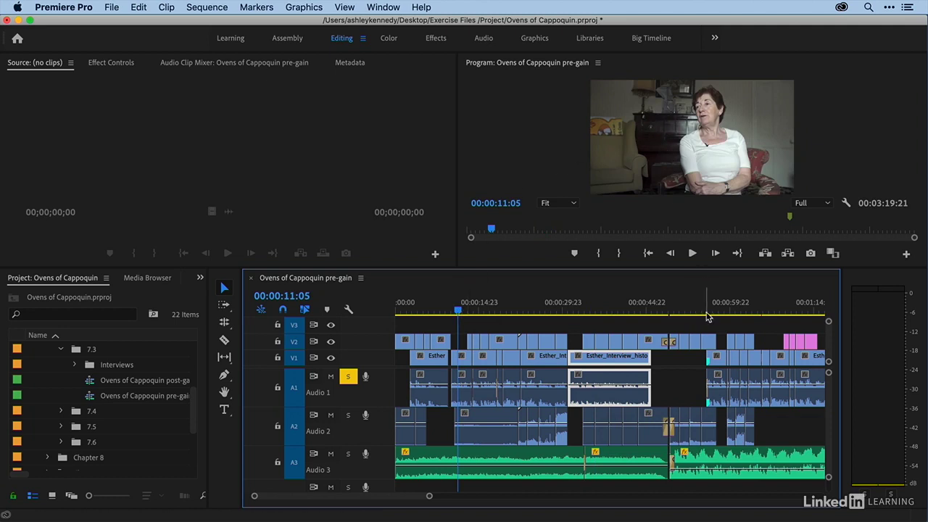
pyautogui.hscroll(1, 703, 319)
pyautogui.click(699, 311)
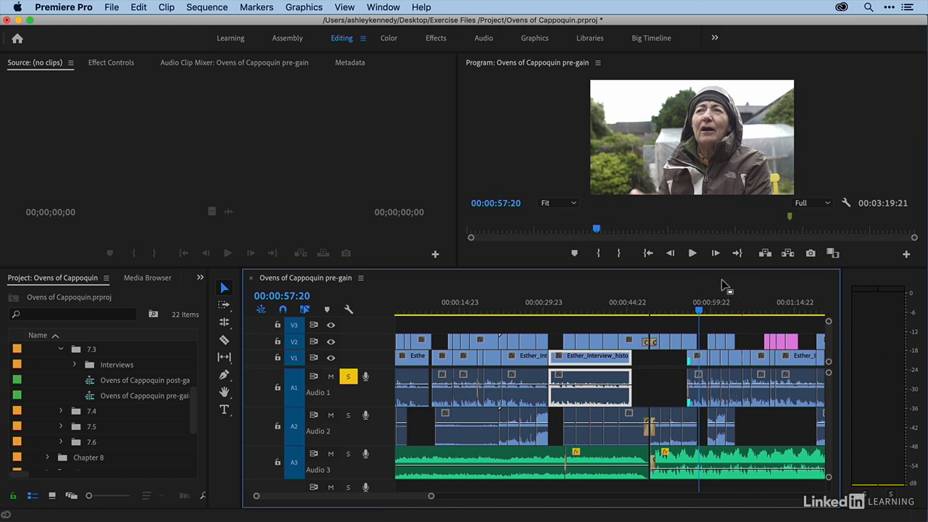
pyautogui.press('space')
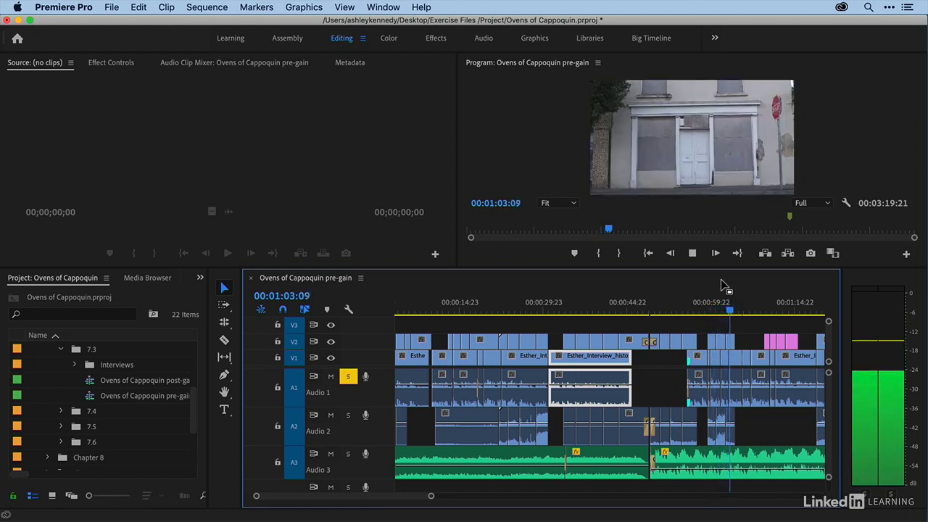
pyautogui.press('space')
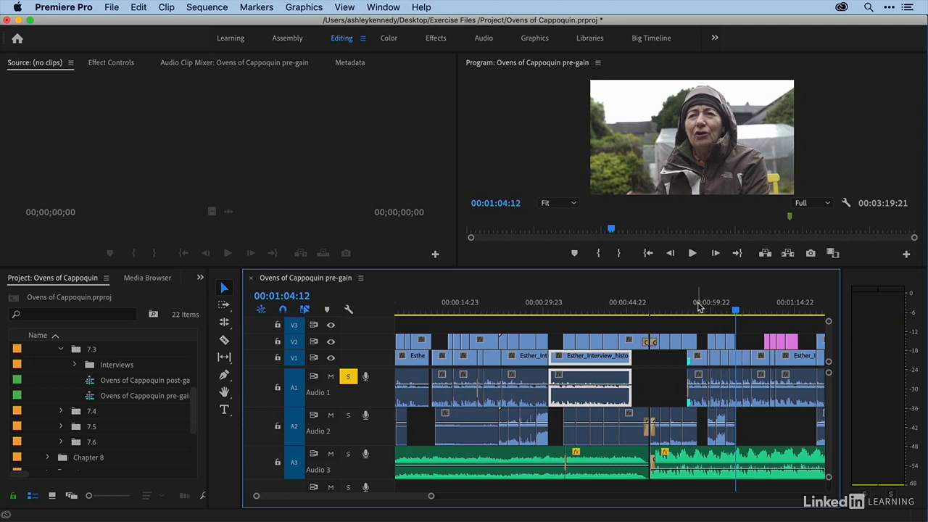
# Zoom in around 00:00:57:11 and select the interview clip after the gap
pyautogui.click(698, 308)
pyautogui.press('=')
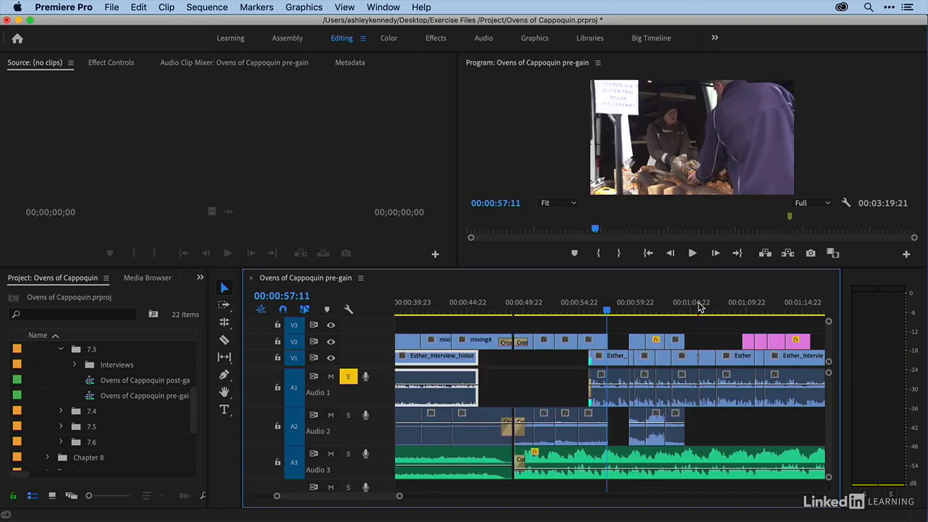
pyautogui.click(611, 380)
# Check Audio Gain for the clip after the gap (-10.7 dB peak) and the clip at 00:01:04:02
pyautogui.press('g')
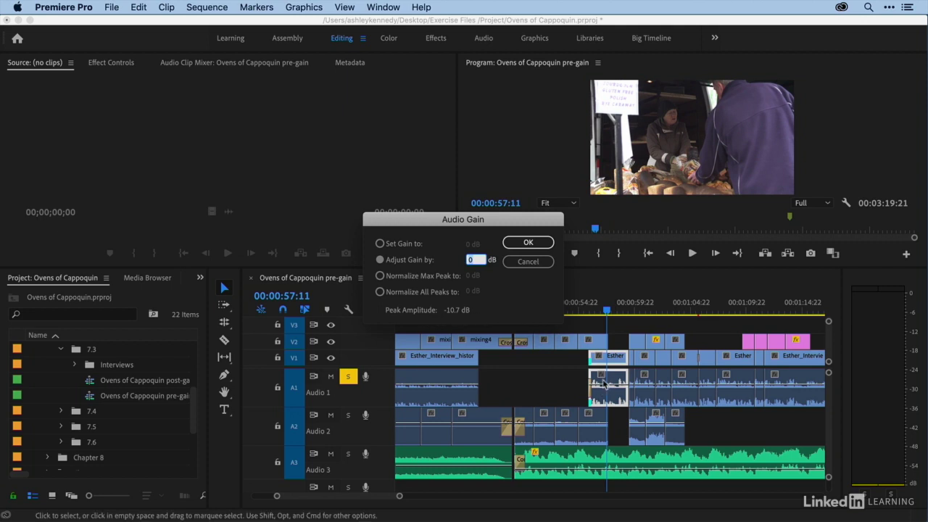
pyautogui.click(527, 262)
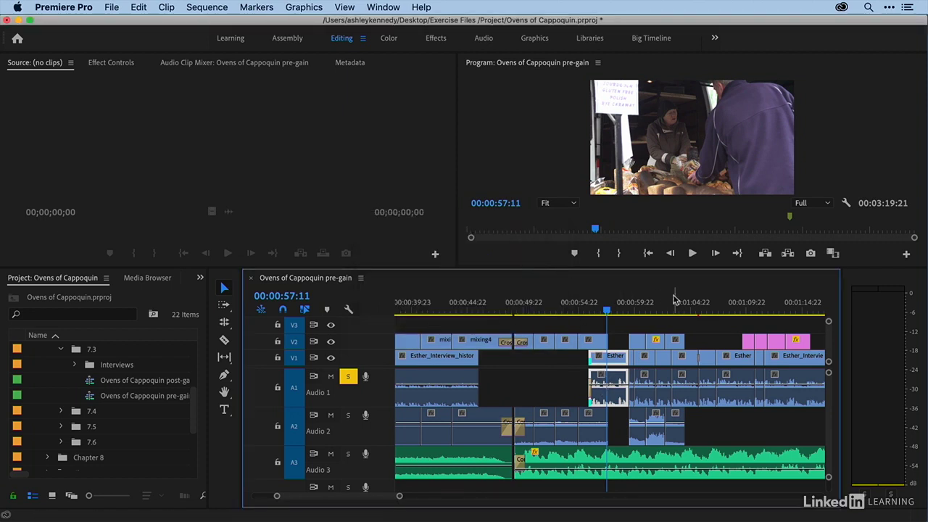
pyautogui.click(681, 307)
pyautogui.click(683, 373)
pyautogui.press('g')
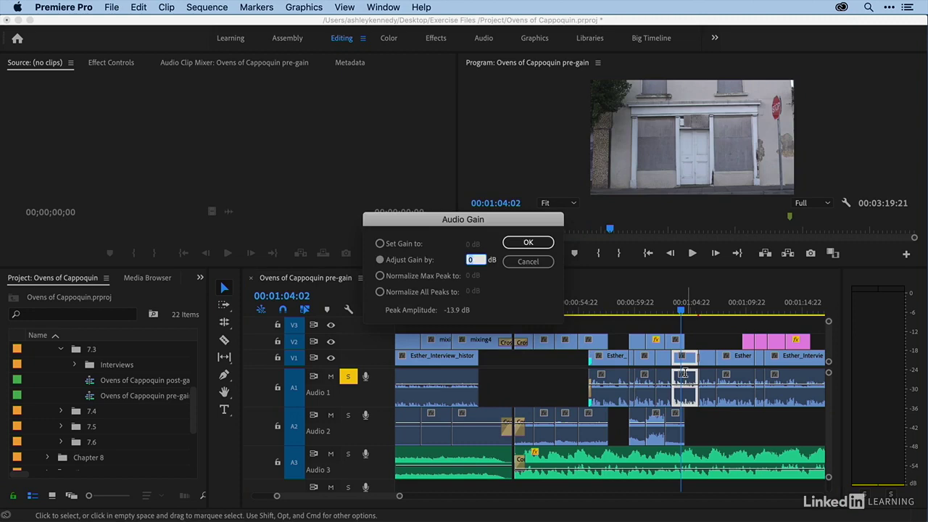
pyautogui.click(527, 262)
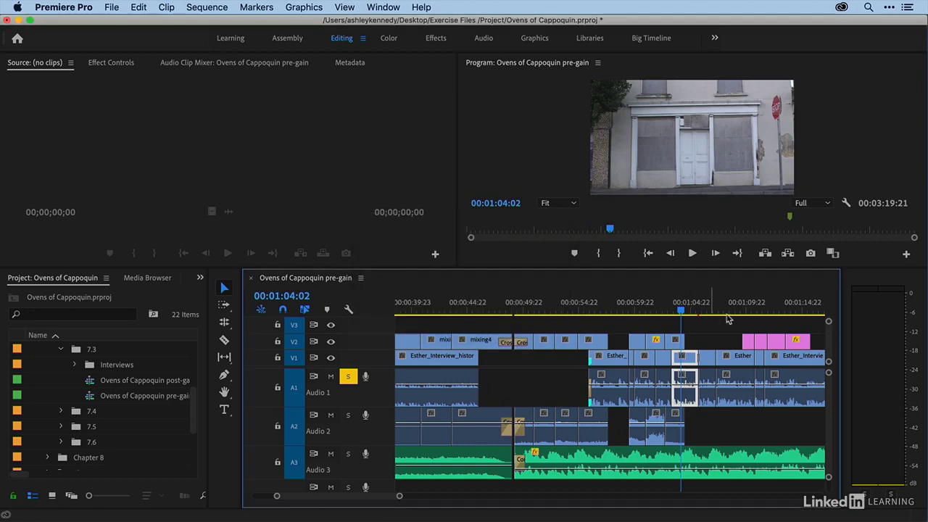
# Confirm the Esther clip at 00:01:08:04 peaks at -10.0 dB, then zoom out to the full sequence
pyautogui.click(726, 307)
pyautogui.click(739, 373)
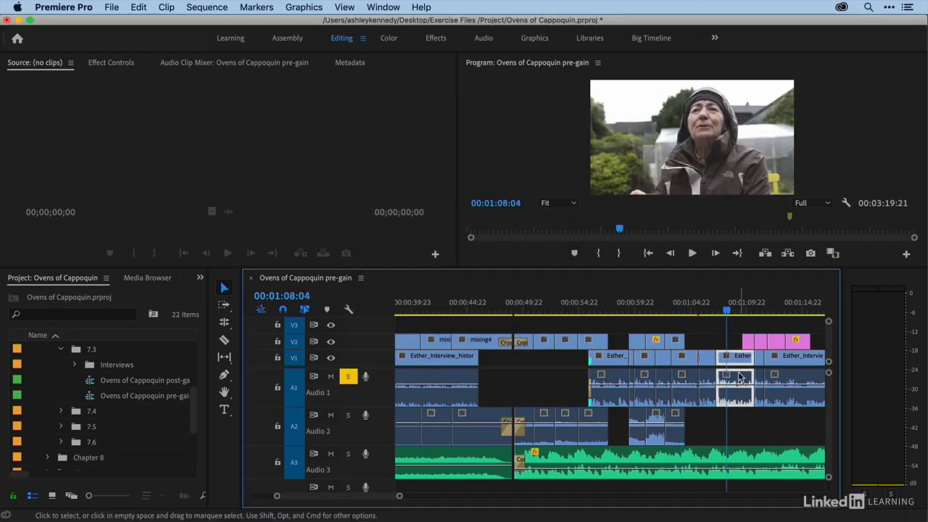
pyautogui.press('g')
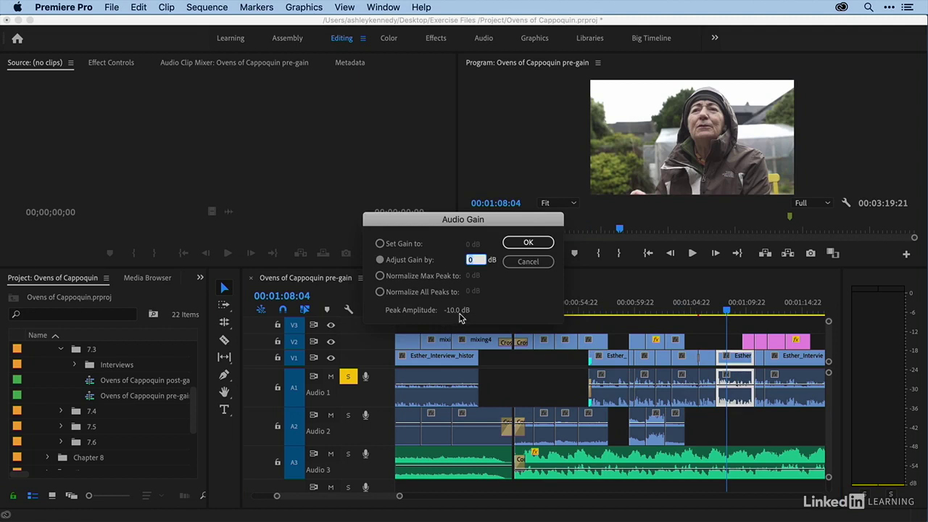
pyautogui.click(527, 262)
pyautogui.click(542, 387)
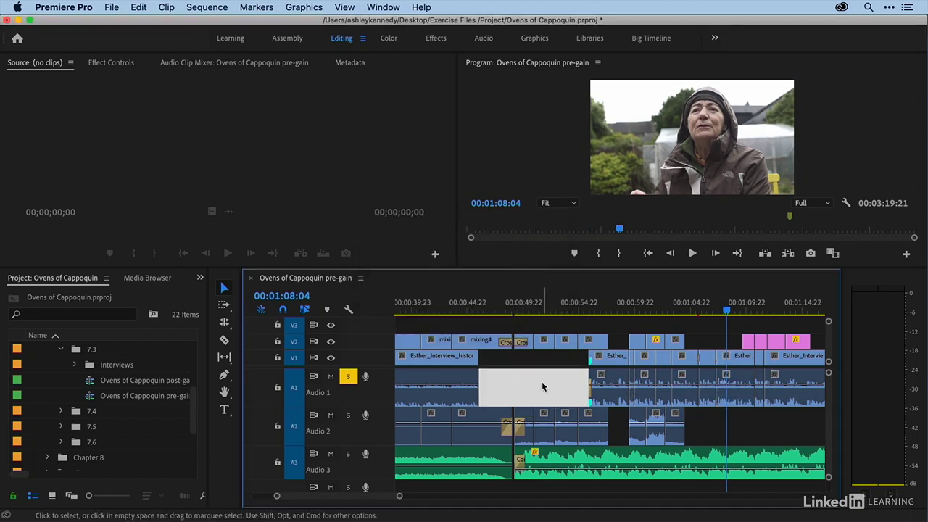
pyautogui.press('Delete')
pyautogui.press('-')
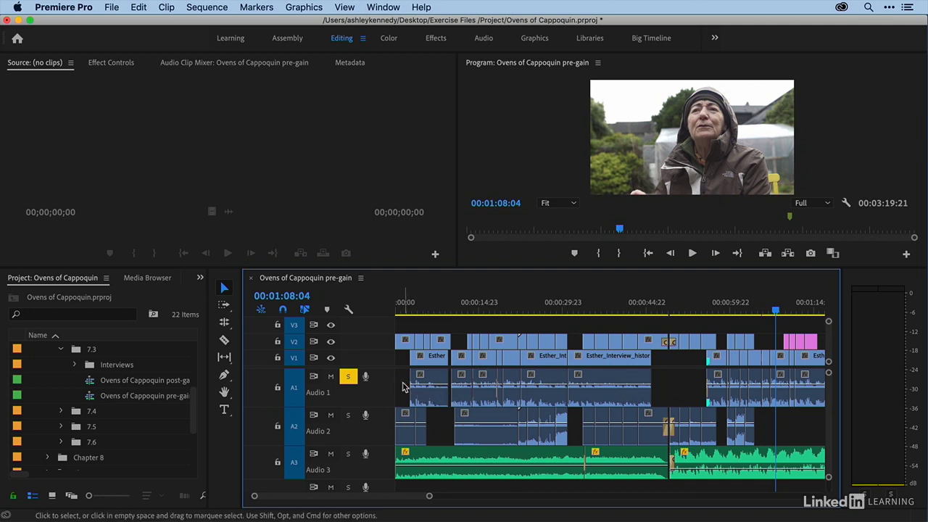
# Marquee-select the first Audio 1 interview clips and boost their gain by 8 dB
pyautogui.moveTo(403, 379); pyautogui.dragTo(607, 382)
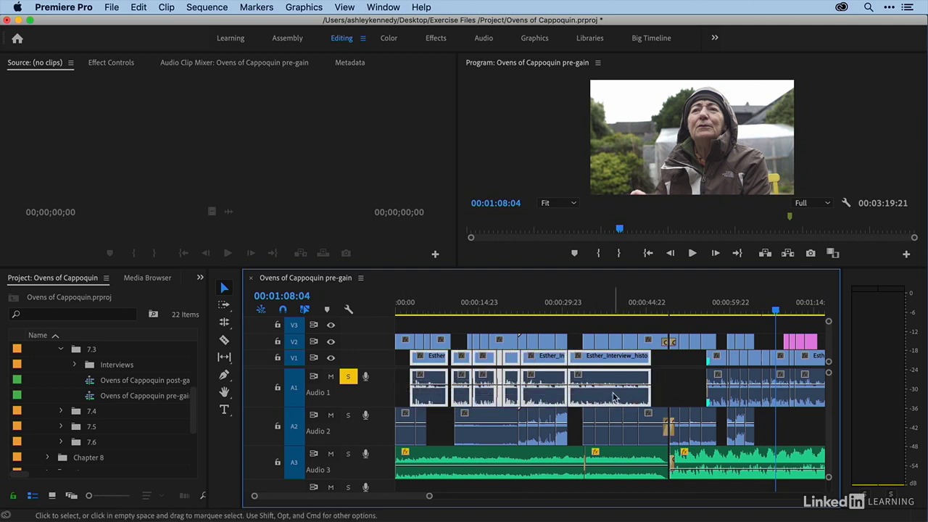
pyautogui.press('g')
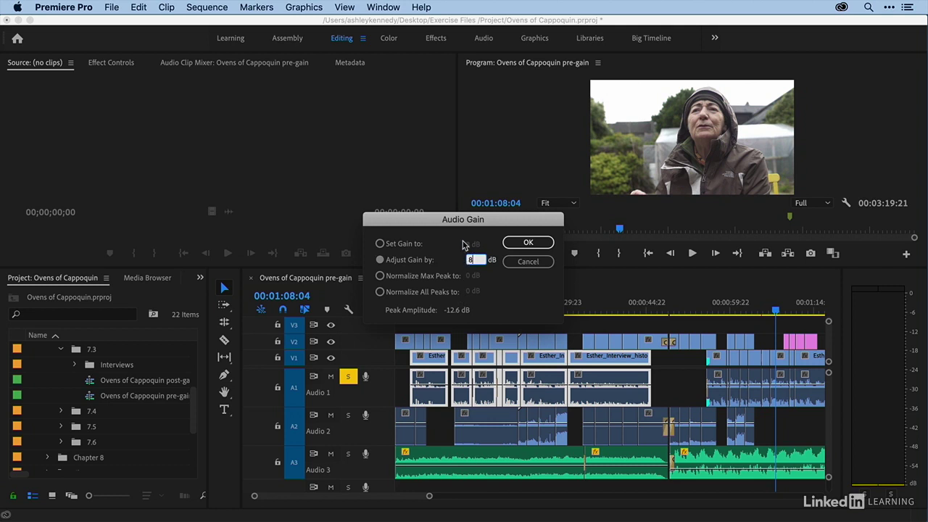
pyautogui.click(528, 242)
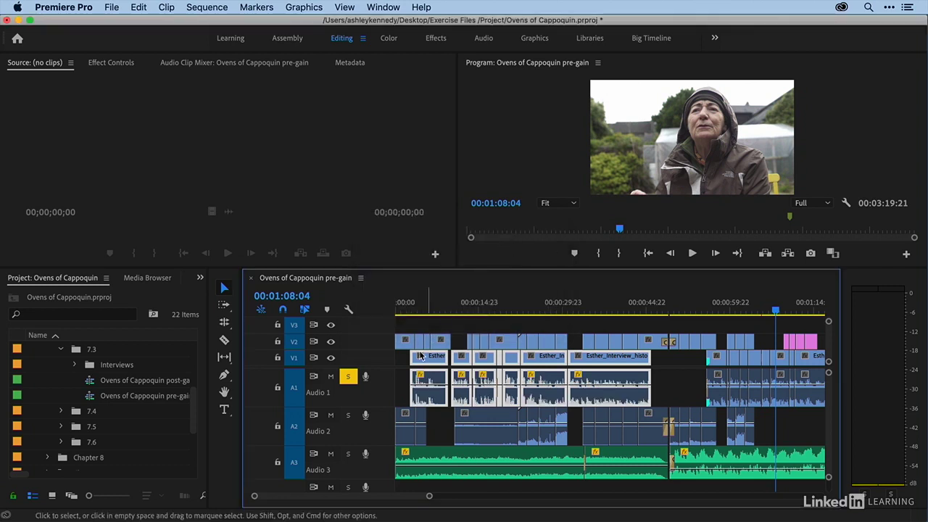
# Review the first Esther clip's Audio Gain and cancel without further changes
pyautogui.click(431, 380)
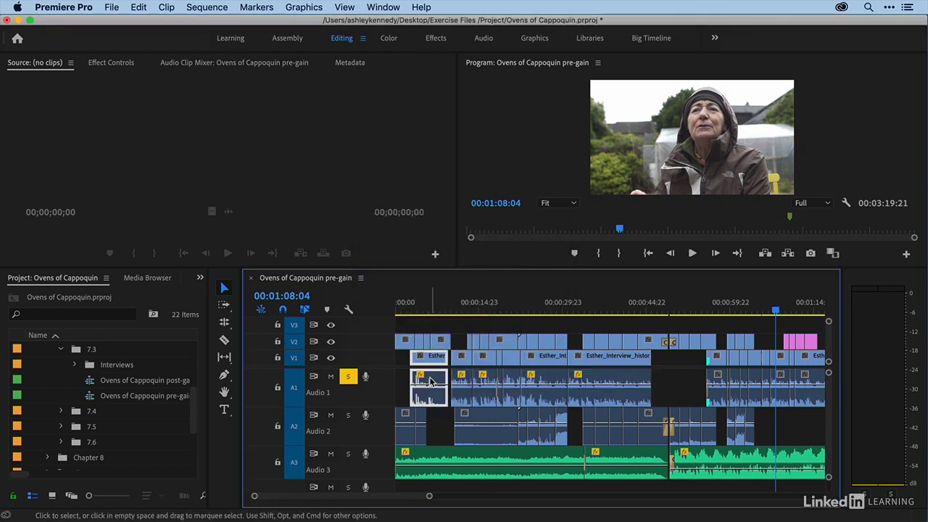
pyautogui.press('g')
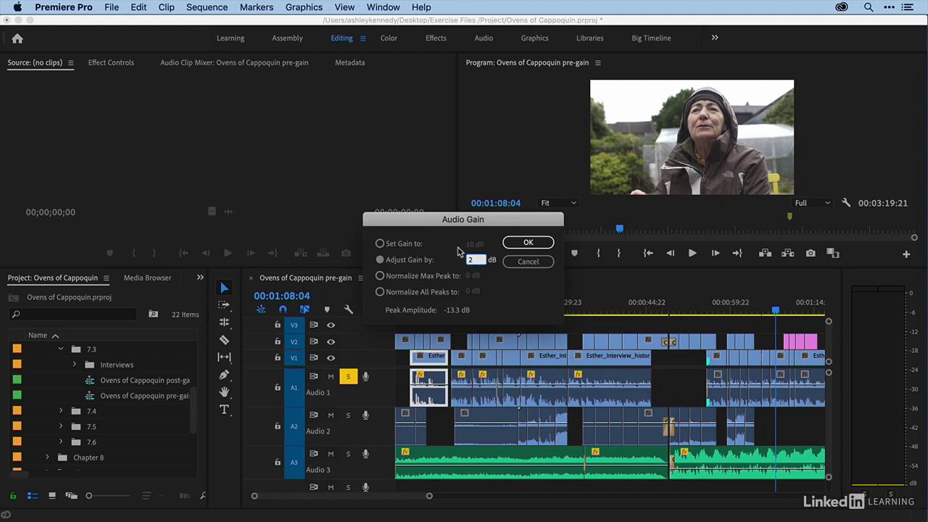
pyautogui.doubleClick(469, 261)
pyautogui.doubleClick(470, 261)
pyautogui.click(528, 263)
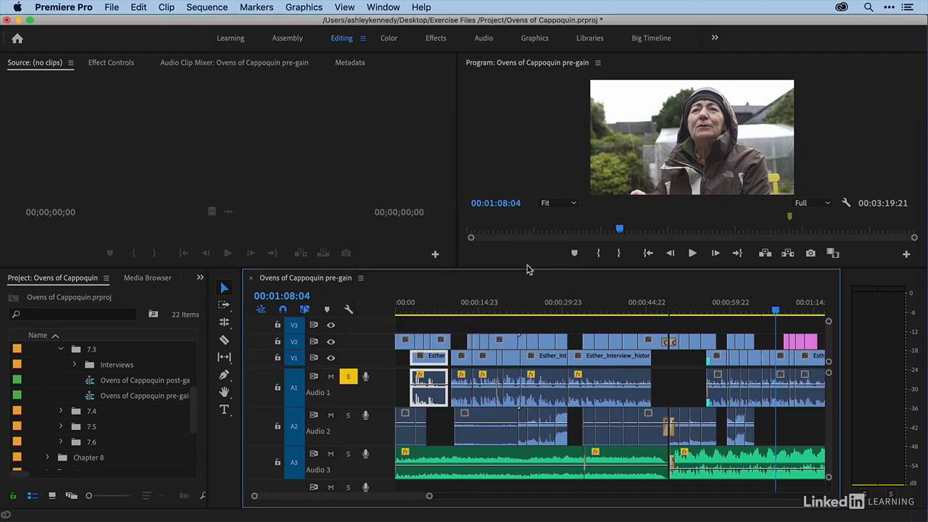
pyautogui.click(405, 379)
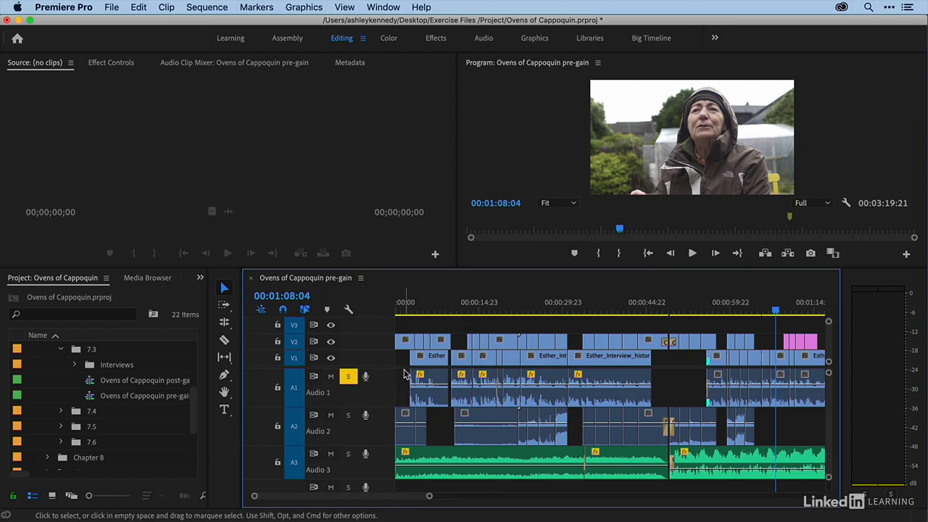
# Play back the boosted clips from the start and from about 00:00:40, then select the Audio 1 gap
pyautogui.click(419, 310)
pyautogui.press('space')
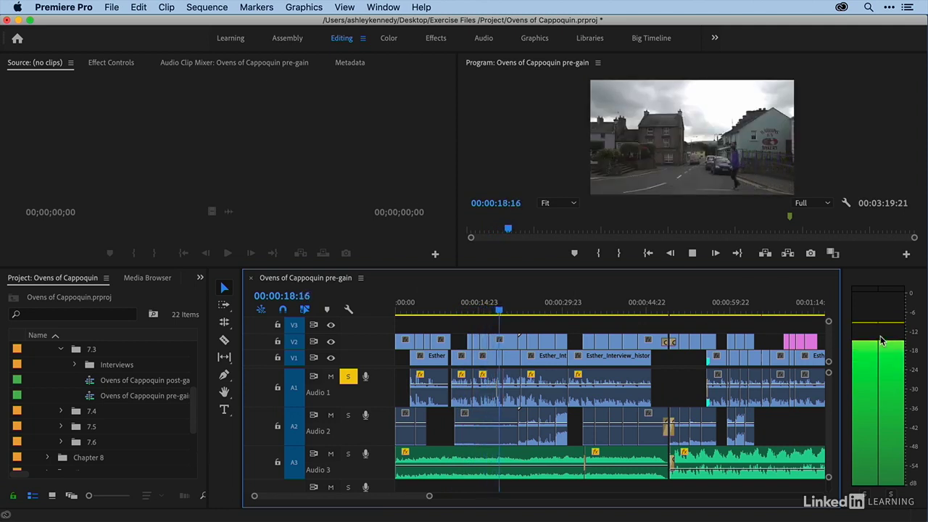
pyautogui.press('space')
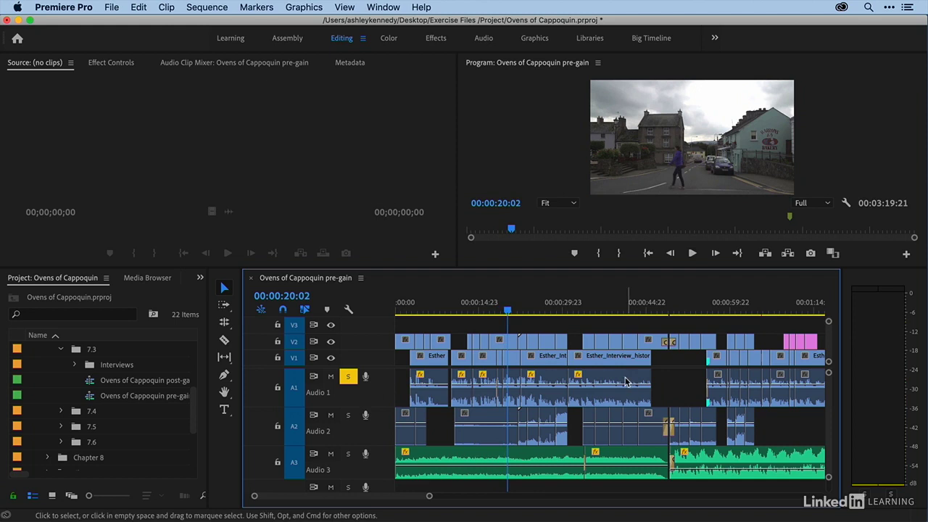
pyautogui.click(623, 311)
pyautogui.press('space')
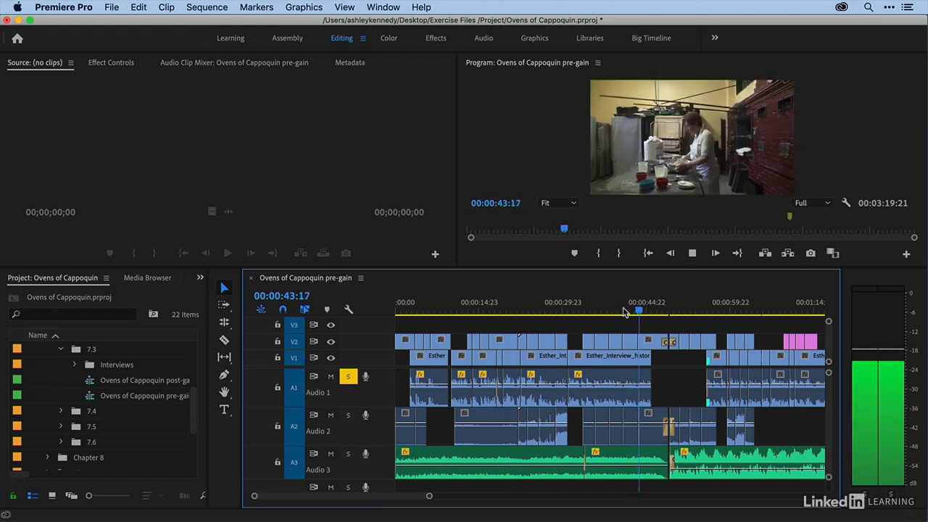
pyautogui.press('space')
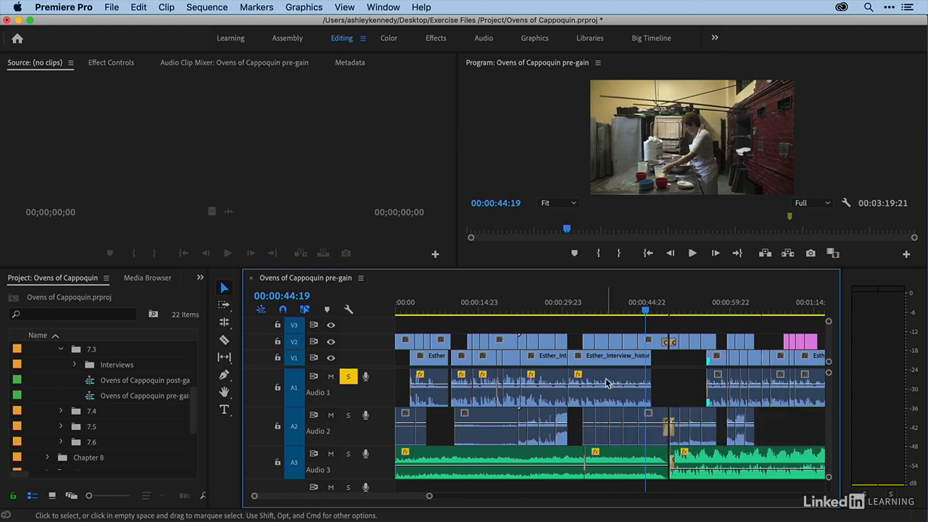
pyautogui.click(662, 382)
# Zoom out, deselect all, hide V2 video and scrub to the later interview clips
pyautogui.press('-')
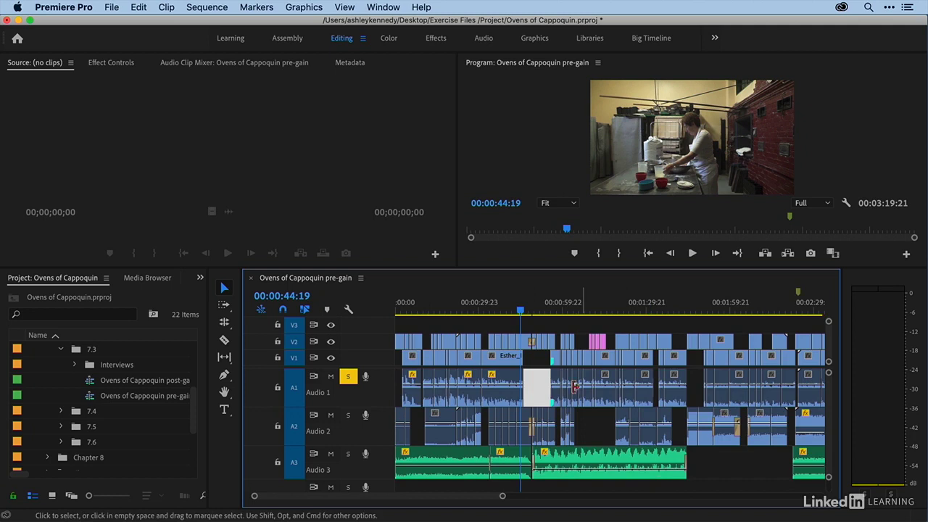
pyautogui.press('super+shift+a')
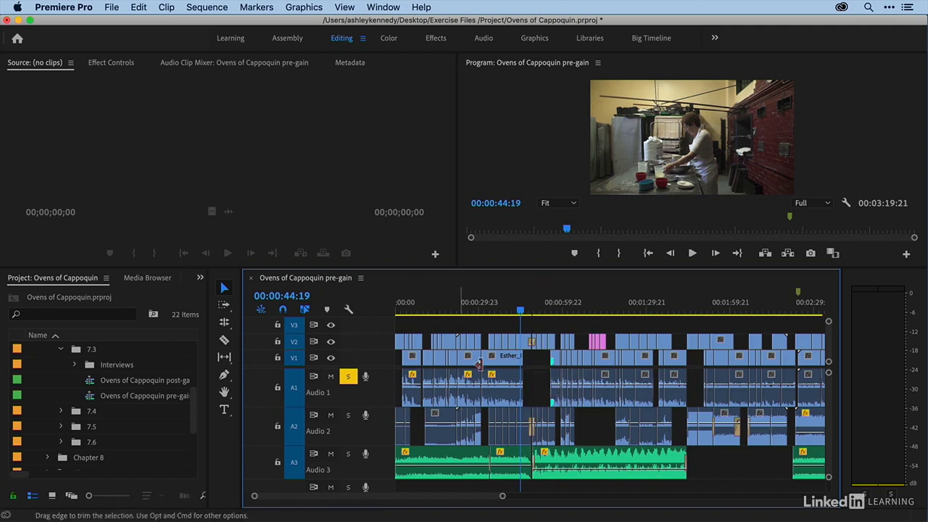
pyautogui.click(331, 346)
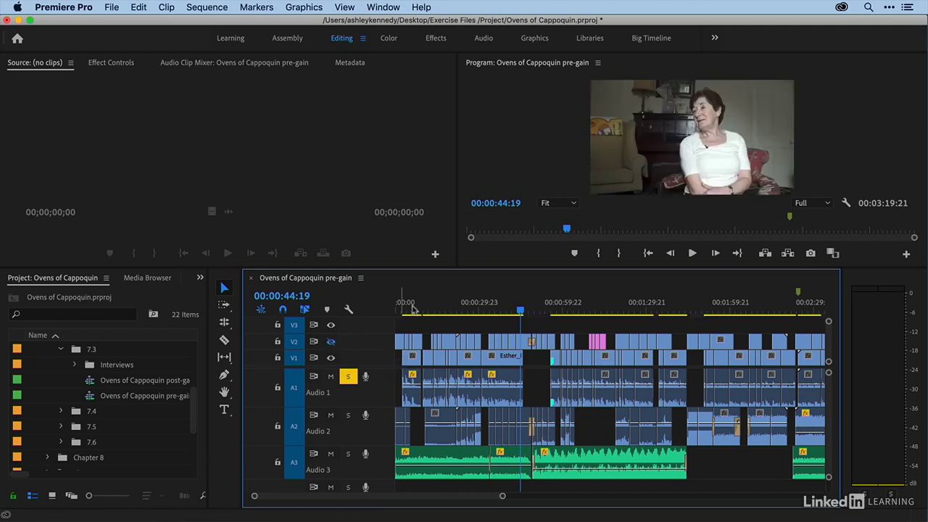
pyautogui.moveTo(545, 310); pyautogui.dragTo(674, 317)
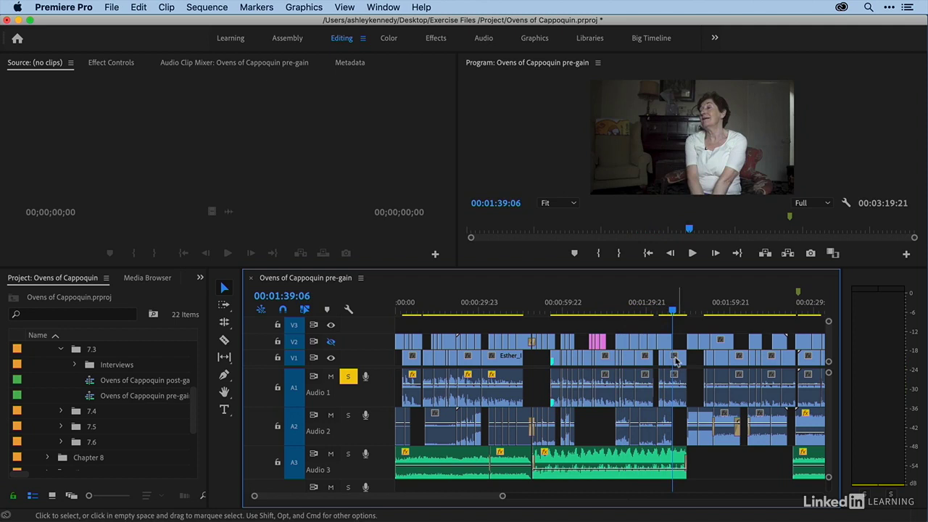
pyautogui.press('Up')
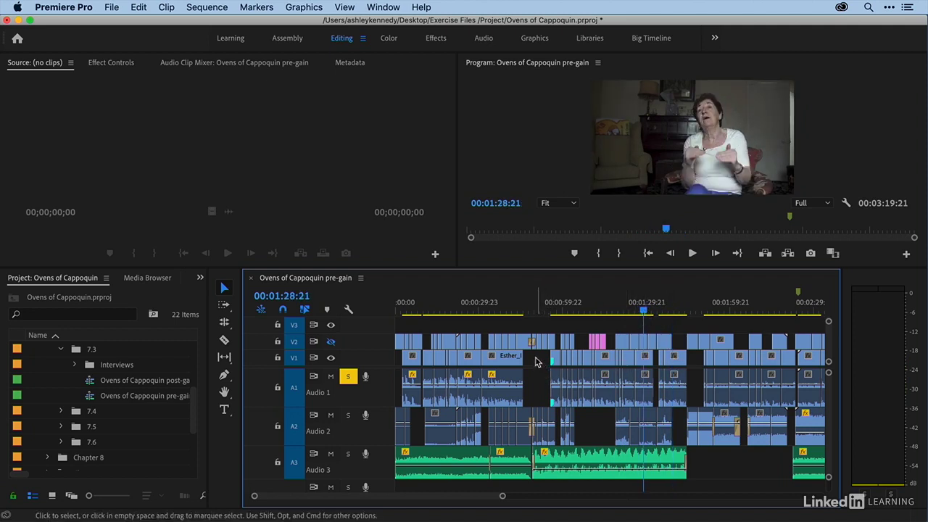
# Select the next group of Audio 1 interview clips and add 3 dB of gain
pyautogui.moveTo(536, 359); pyautogui.dragTo(630, 378)
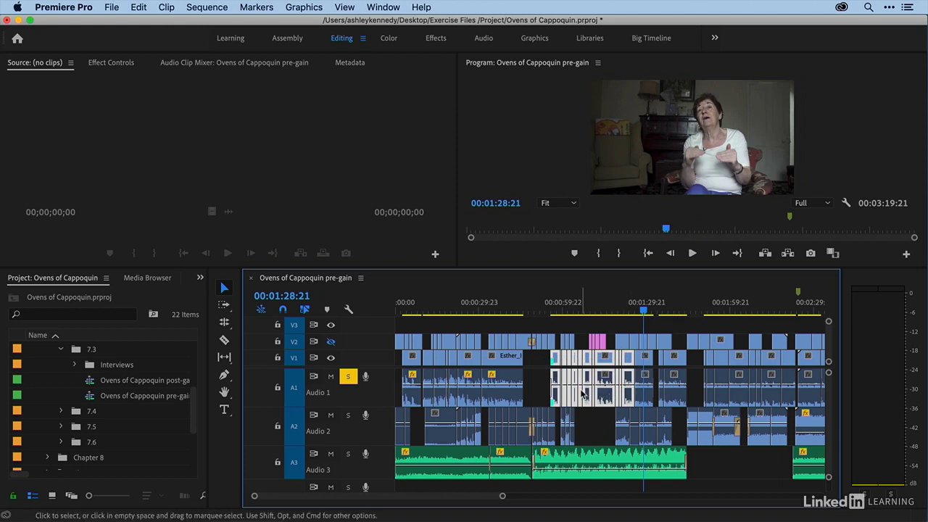
pyautogui.press('g')
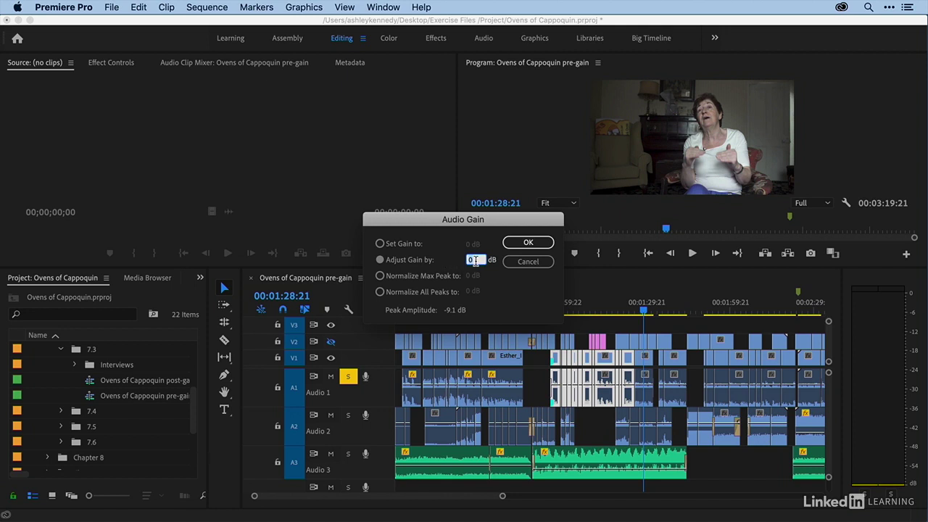
pyautogui.click(540, 245)
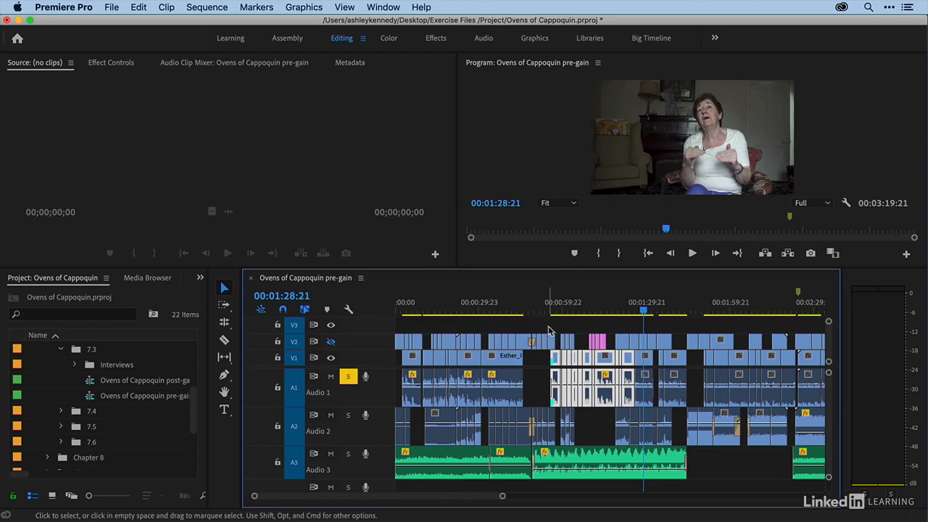
# Play back the boosted interview audio from around 56 seconds into the sequence
pyautogui.click(553, 312)
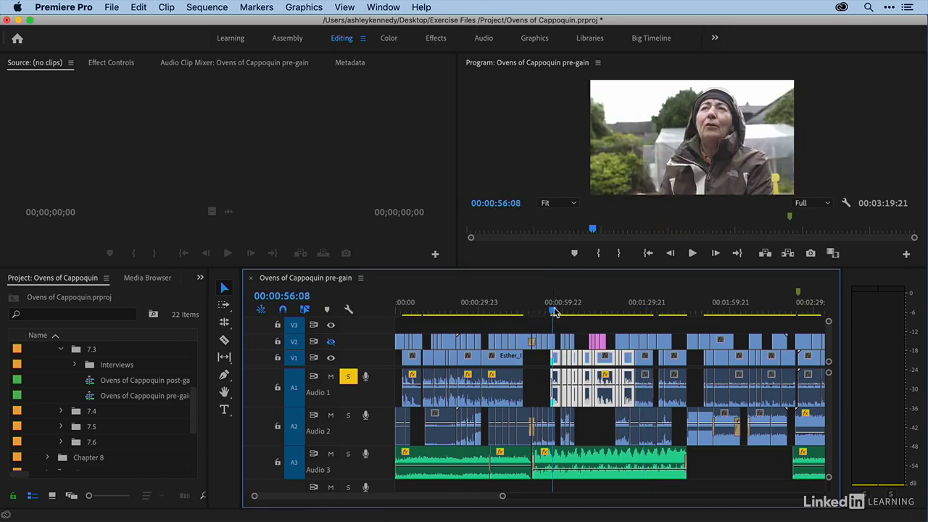
pyautogui.press('=')
pyautogui.press('space')
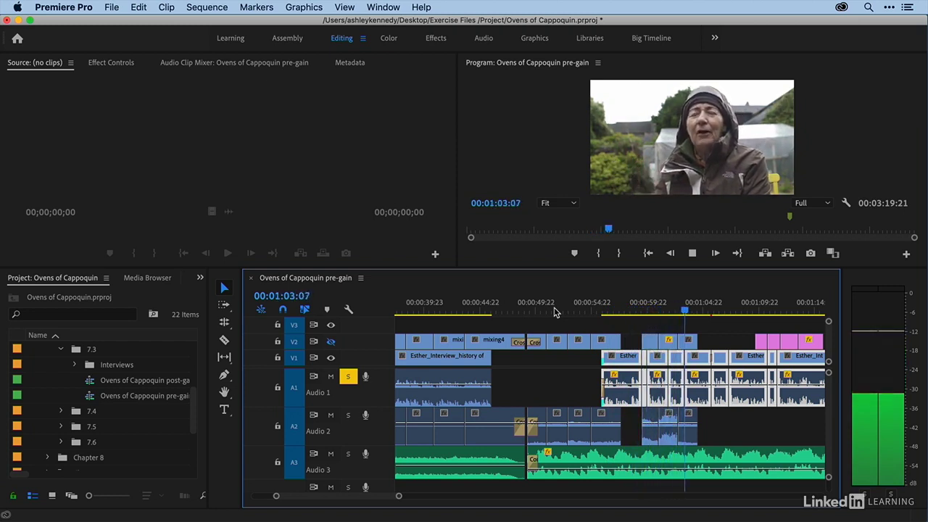
pyautogui.press('space')
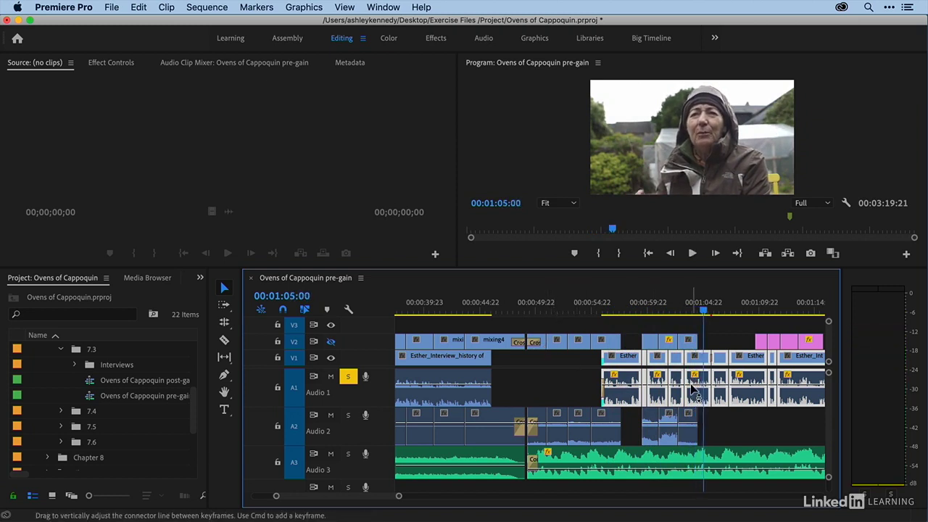
# Adjust the Audio 1 interview clips' gain by another 1 dB, bringing them to 4 dB
pyautogui.press('g')
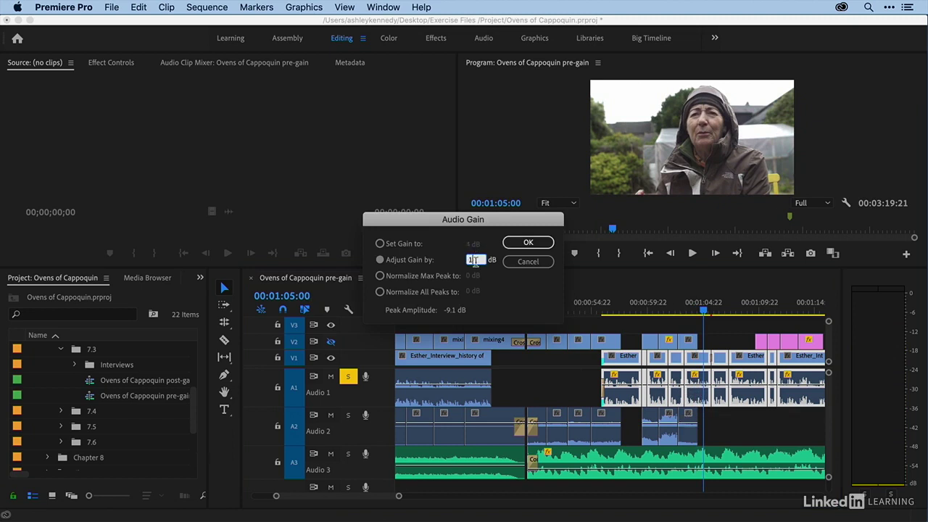
pyautogui.write('1')
pyautogui.click(511, 247)
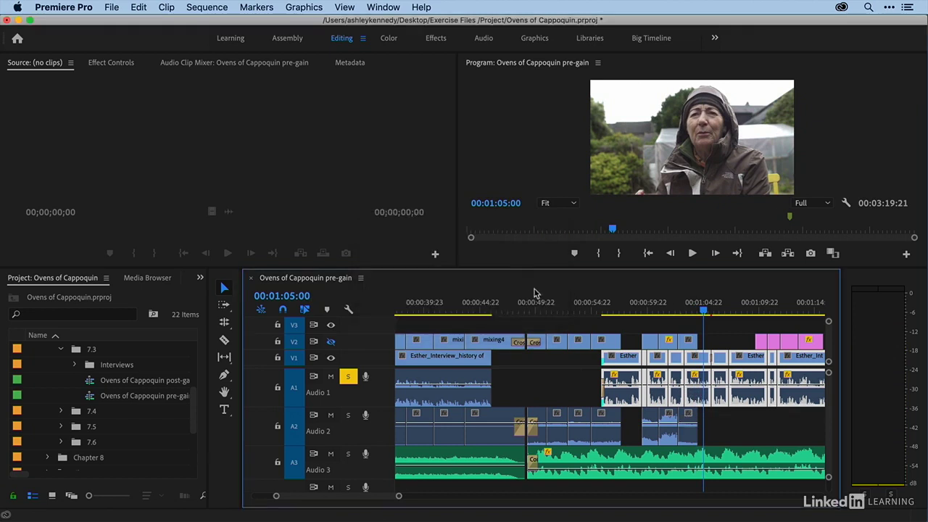
pyautogui.click(578, 382)
pyautogui.press('-')
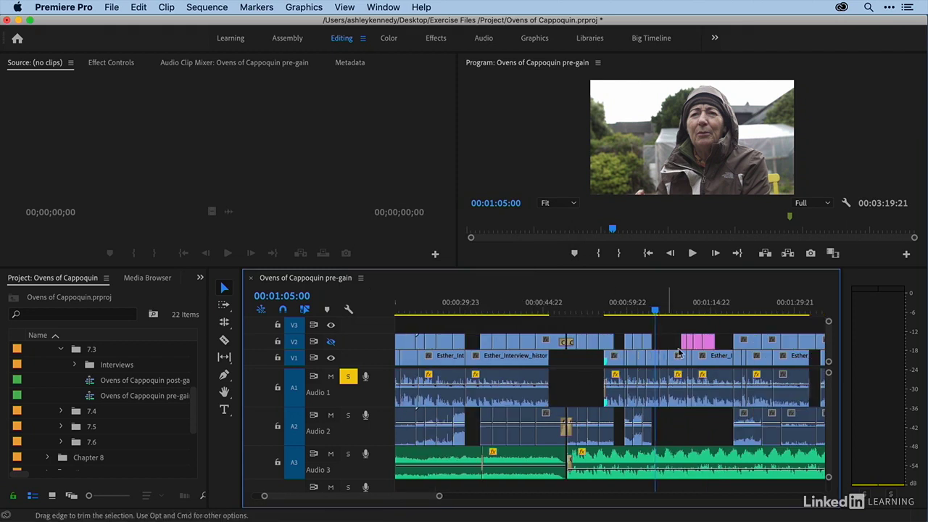
# Solo Audio 2 instead of Audio 1 and listen from about the one-minute mark
pyautogui.click(348, 377)
pyautogui.click(348, 414)
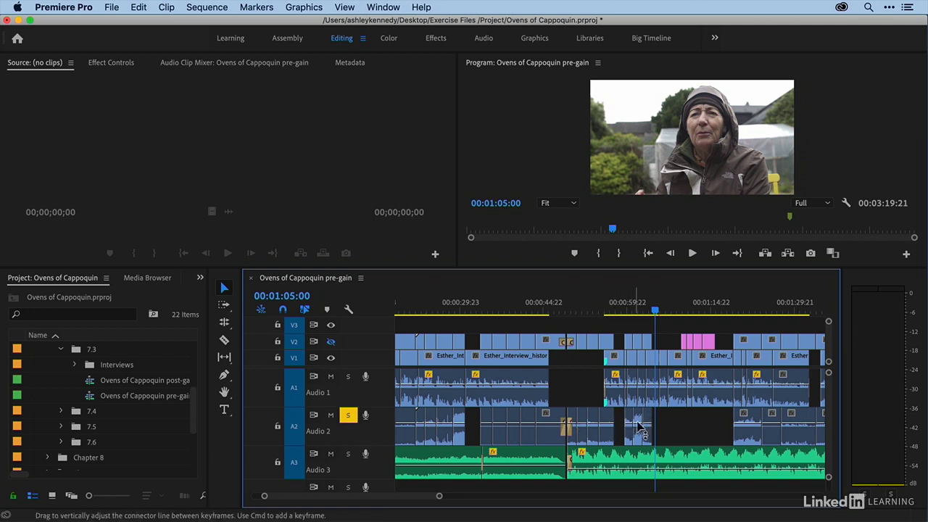
pyautogui.scroll(-3, 623, 426)
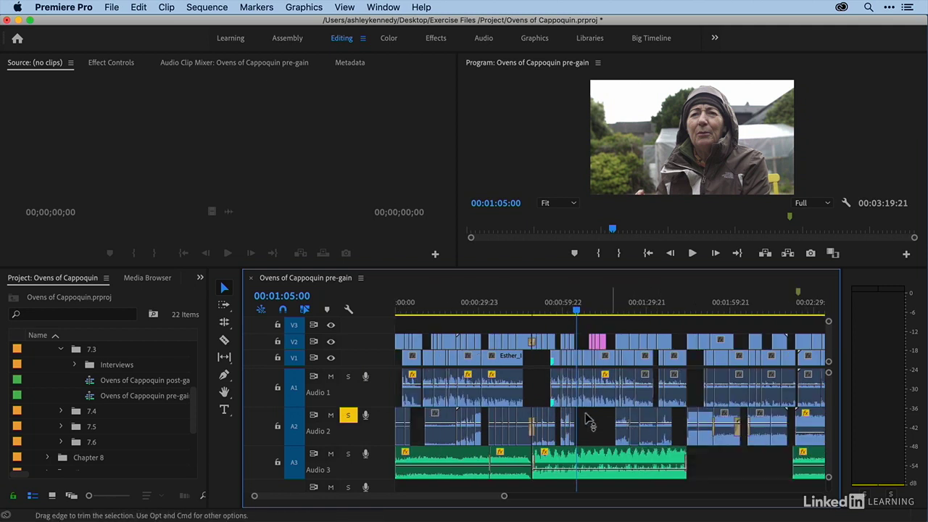
pyautogui.click(567, 310)
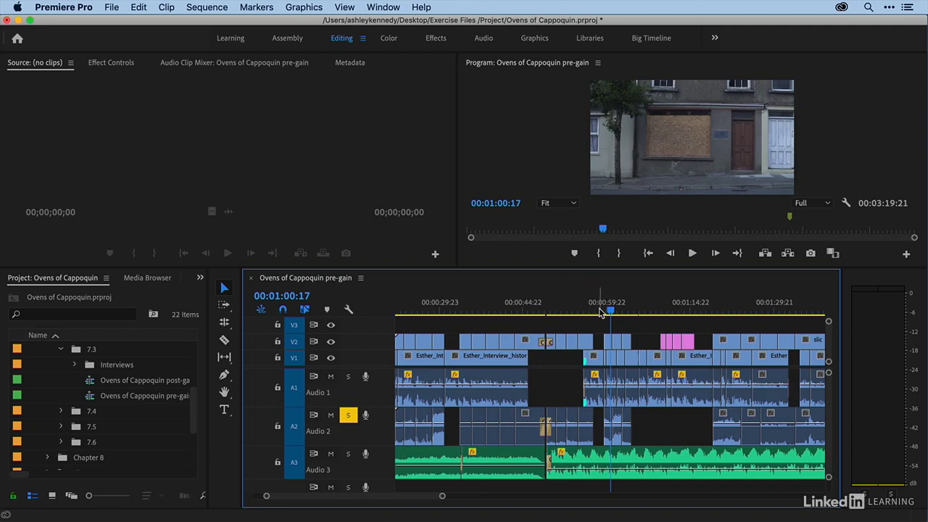
pyautogui.press('space')
# Listen to Audio 2 from around 1:48, then turn off its solo
pyautogui.scroll(-10, 645, 330)
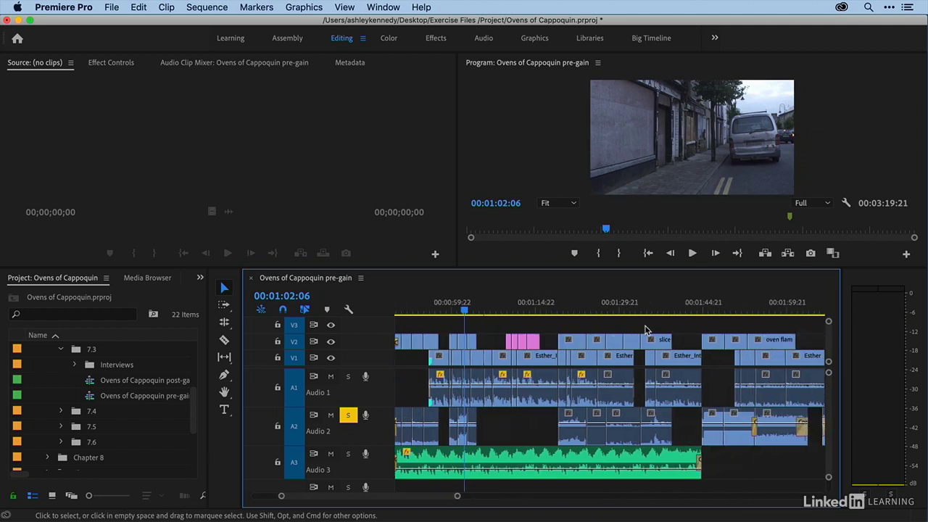
pyautogui.click(605, 310)
pyautogui.press('space')
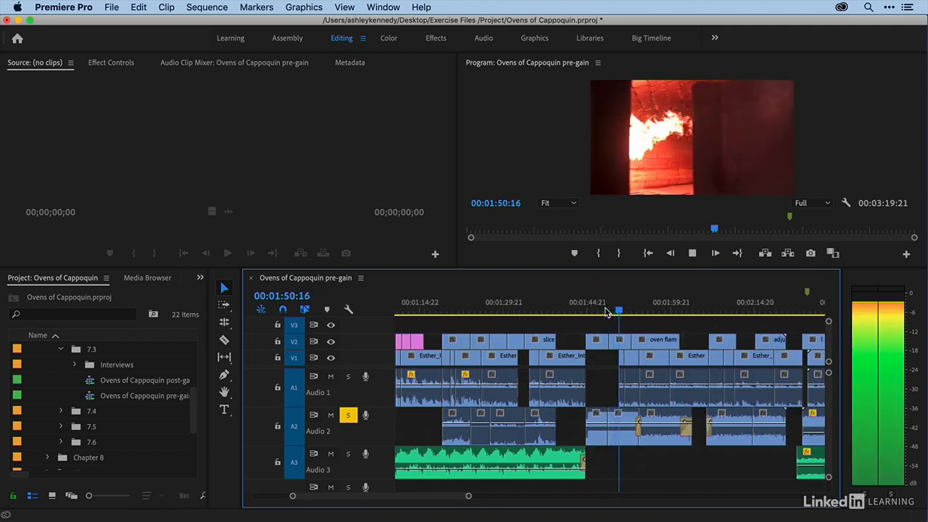
pyautogui.press('space')
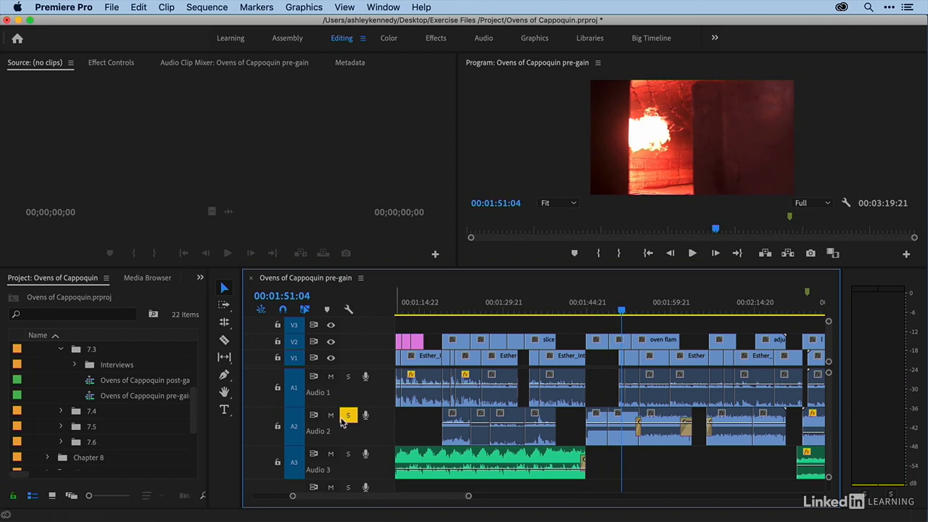
pyautogui.click(346, 416)
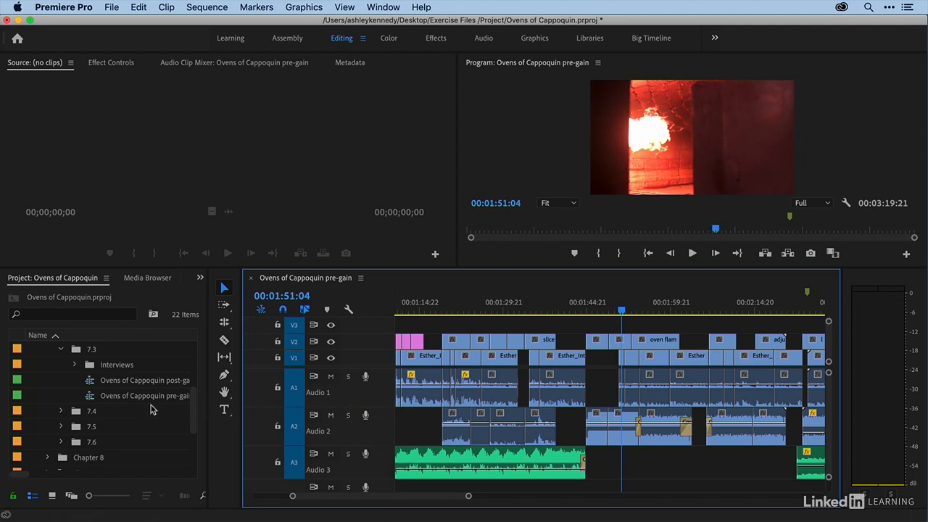
# Open the Ovens of Cappoquin post-gain sequence from the Project panel
pyautogui.doubleClick(89, 384)
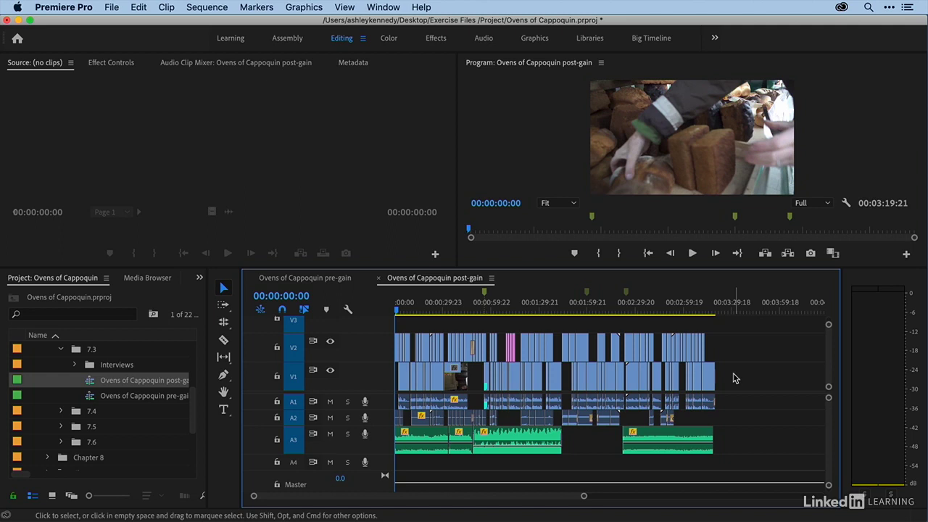
# Set the gain of the first four interview clips in the Interviews bin to 4 dB
pyautogui.click(76, 365)
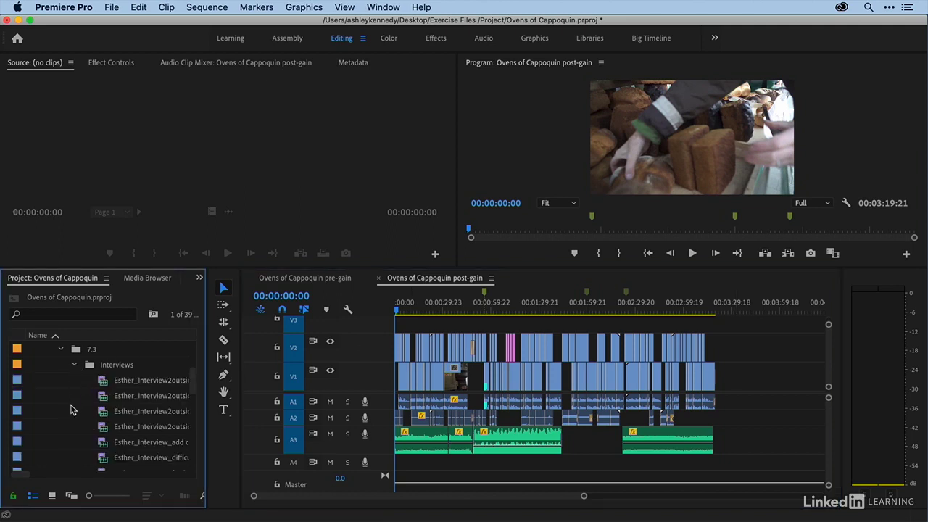
pyautogui.scroll(1, 71, 410)
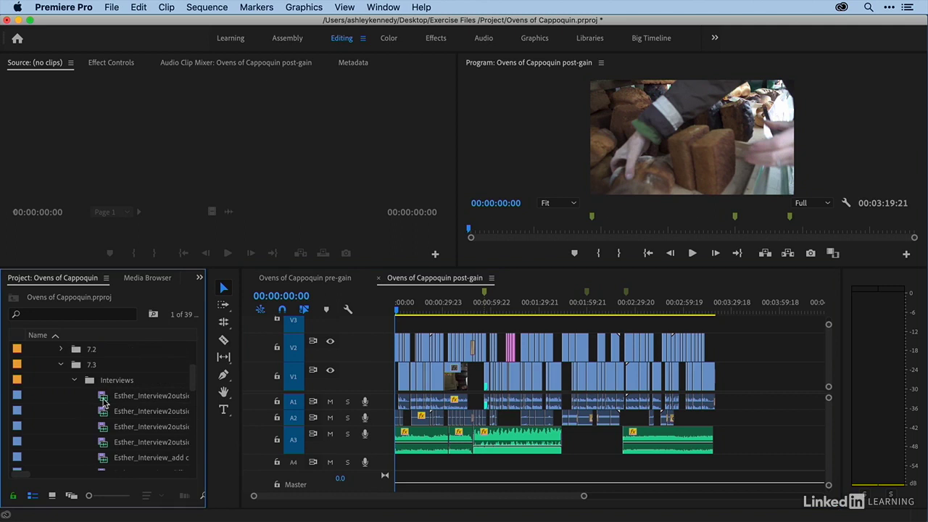
pyautogui.click(103, 401)
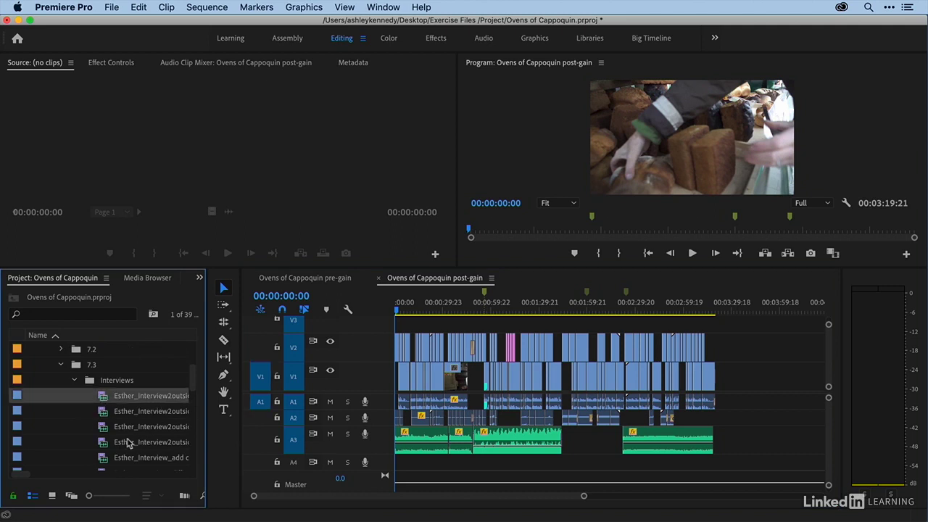
pyautogui.keyDown('shift'); pyautogui.click(103, 442); pyautogui.keyUp('shift')
pyautogui.press('g')
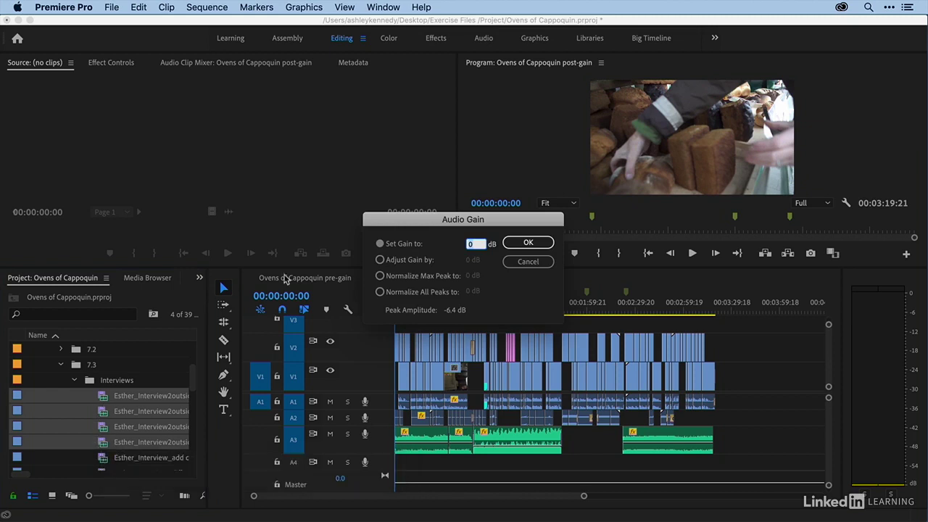
pyautogui.write('4')
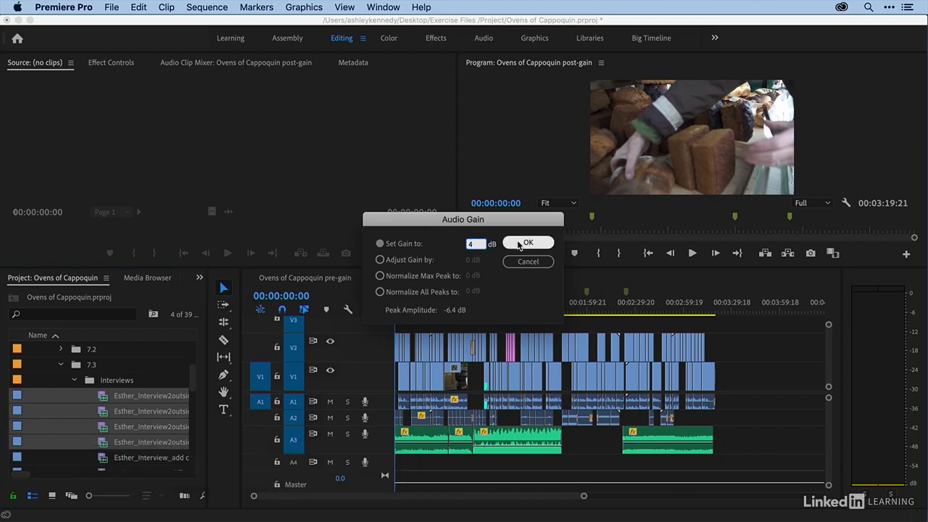
pyautogui.click(510, 242)
# Set the gain of the remaining thirteen interview clips to 8 dB
pyautogui.scroll(-1, 102, 433)
pyautogui.click(103, 442)
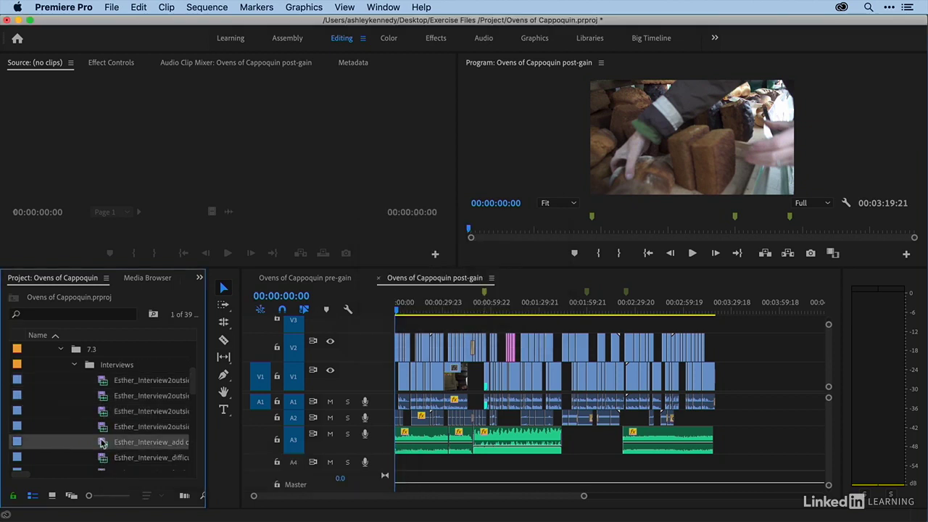
pyautogui.scroll(-5, 102, 442)
pyautogui.scroll(-1, 102, 444)
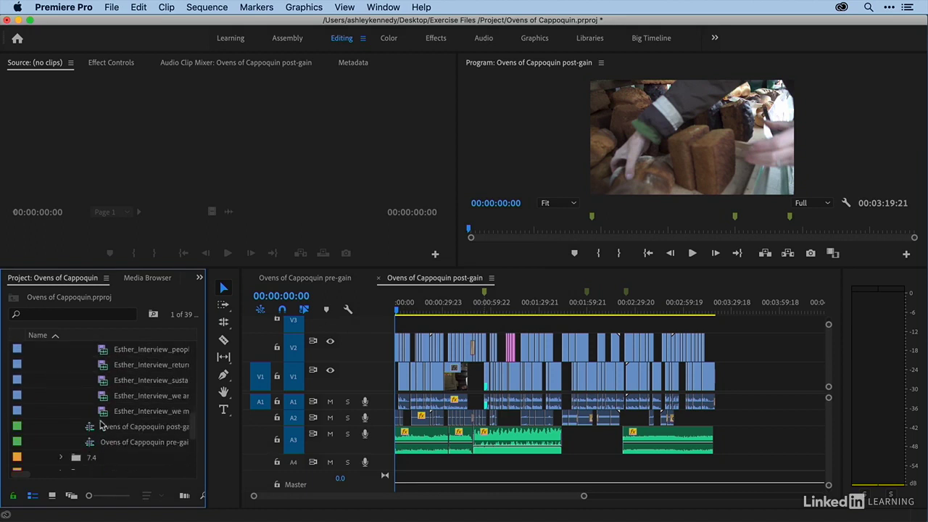
pyautogui.keyDown('shift'); pyautogui.click(101, 411); pyautogui.keyUp('shift')
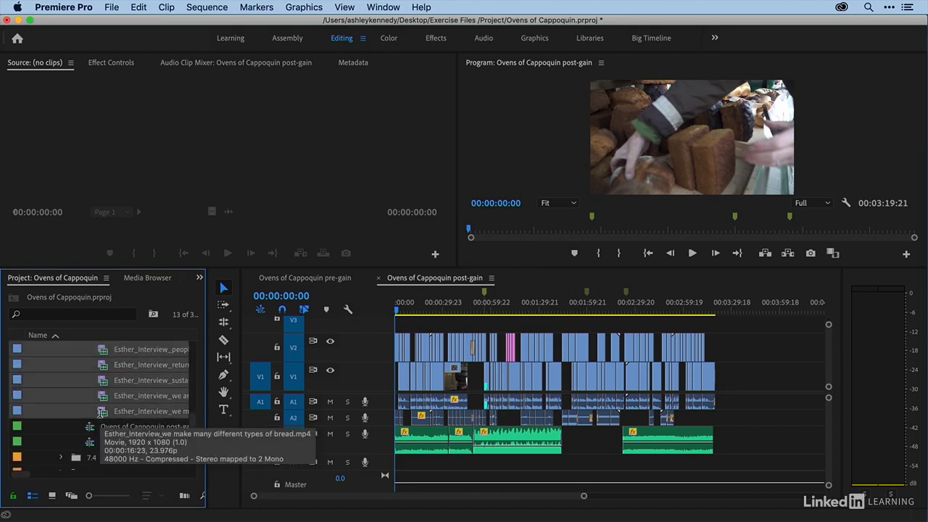
pyautogui.press('g')
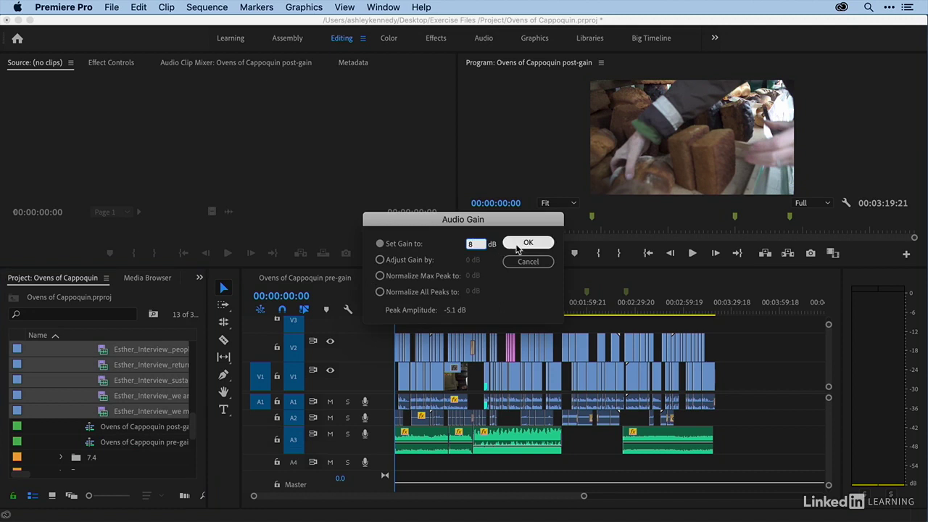
pyautogui.click(507, 245)
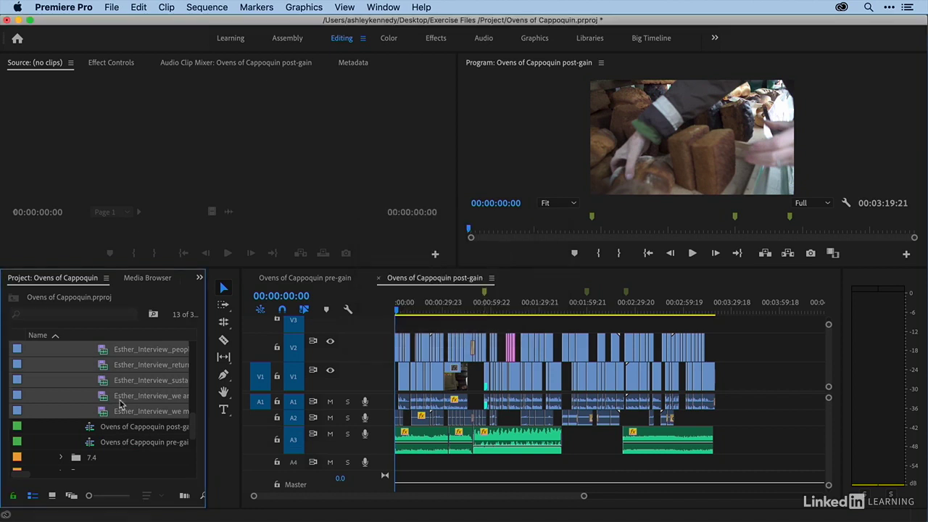
pyautogui.click(81, 366)
pyautogui.scroll(10, 81, 366)
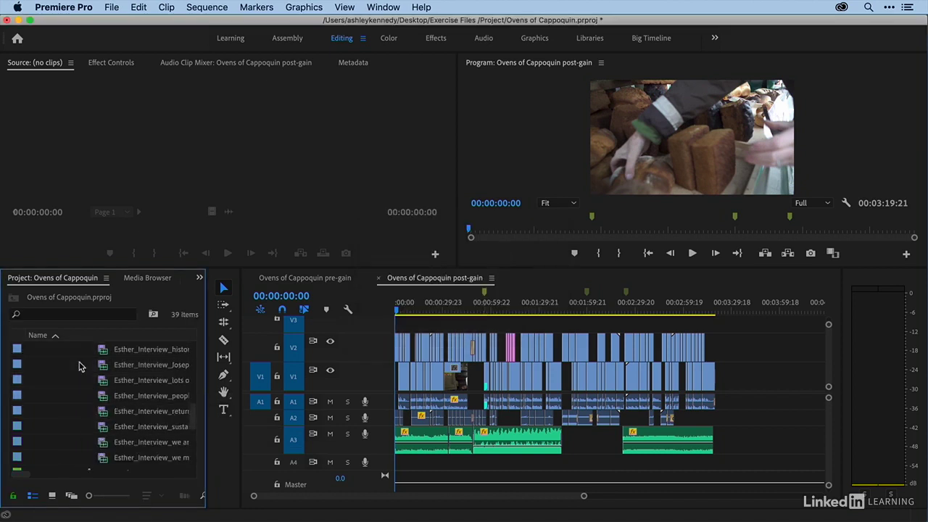
# Collapse the Interviews bin in the Project panel
pyautogui.scroll(2, 81, 366)
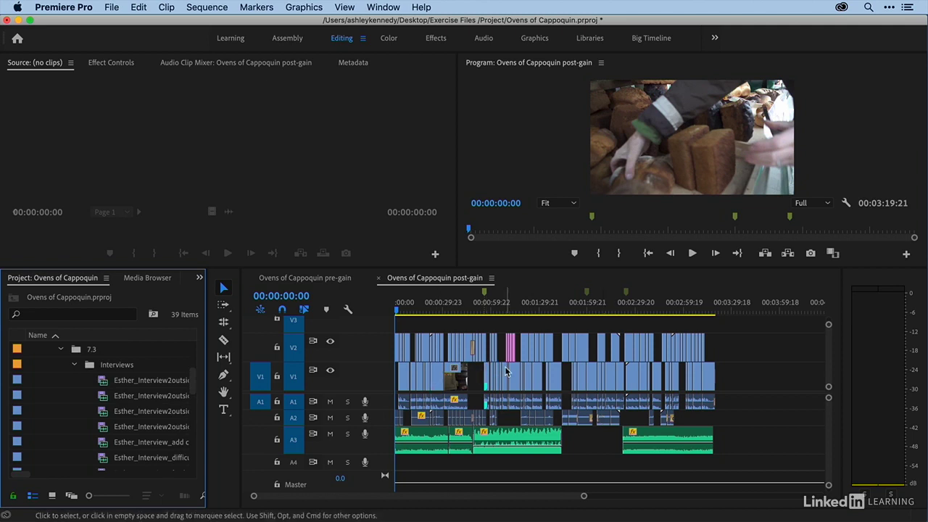
pyautogui.click(75, 366)
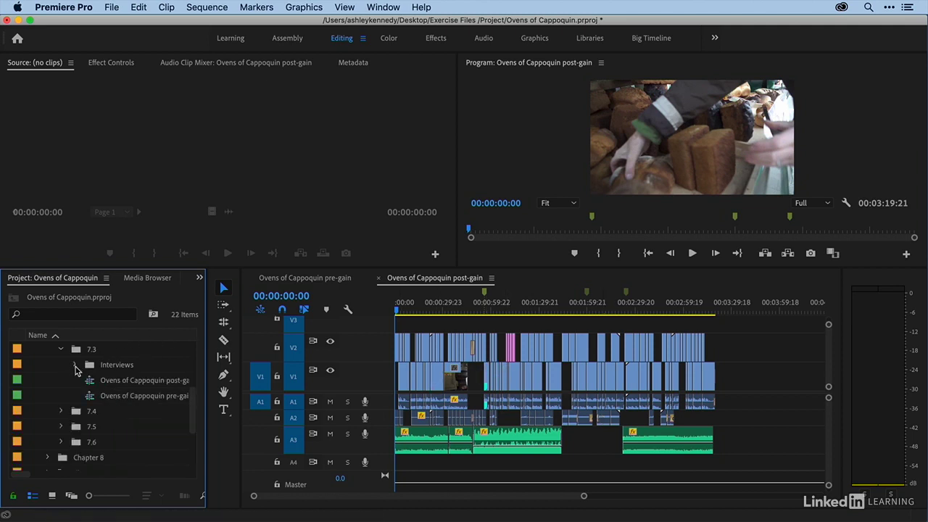